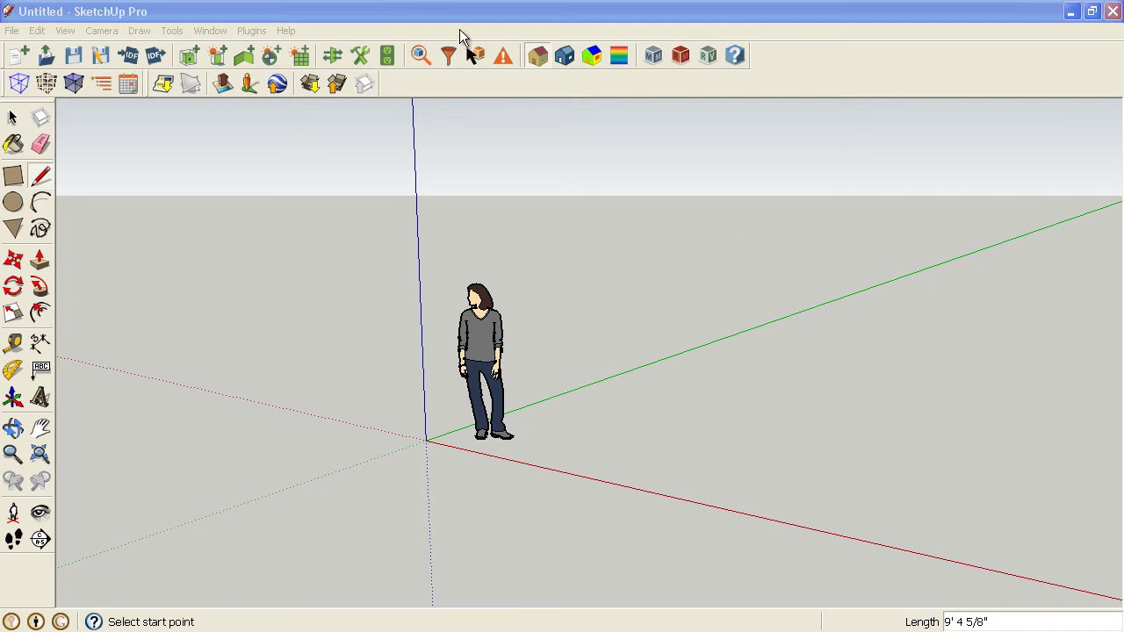
Step: Start a new building in Building Maker and maximize its window to show the world map
{"action": "left_click", "coordinate": [442, 14]}
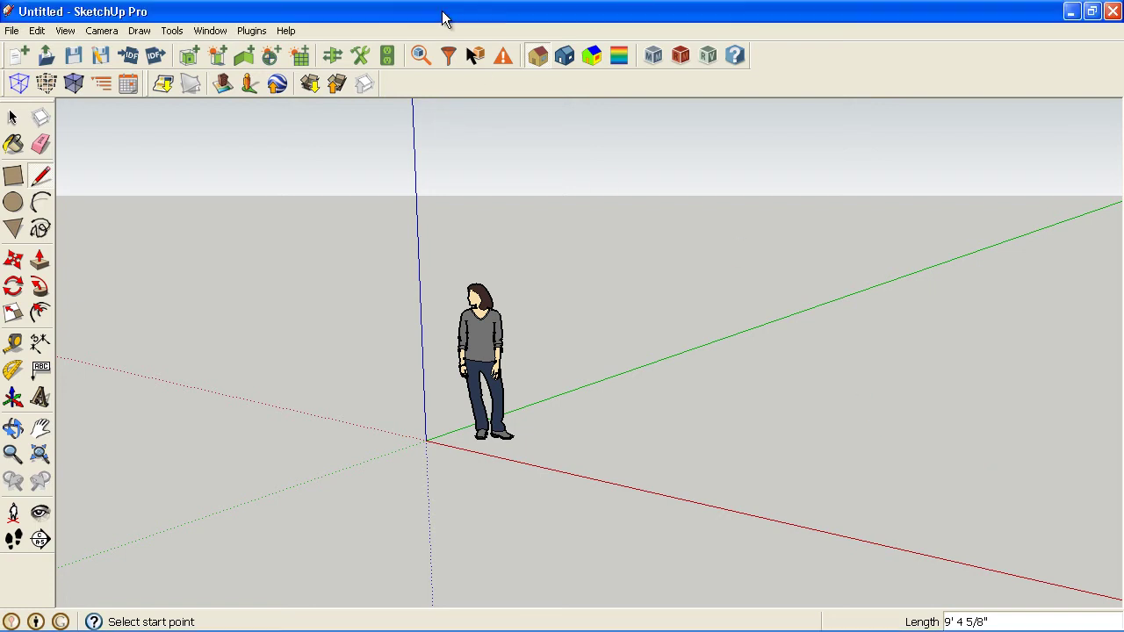
{"action": "left_click", "coordinate": [223, 88]}
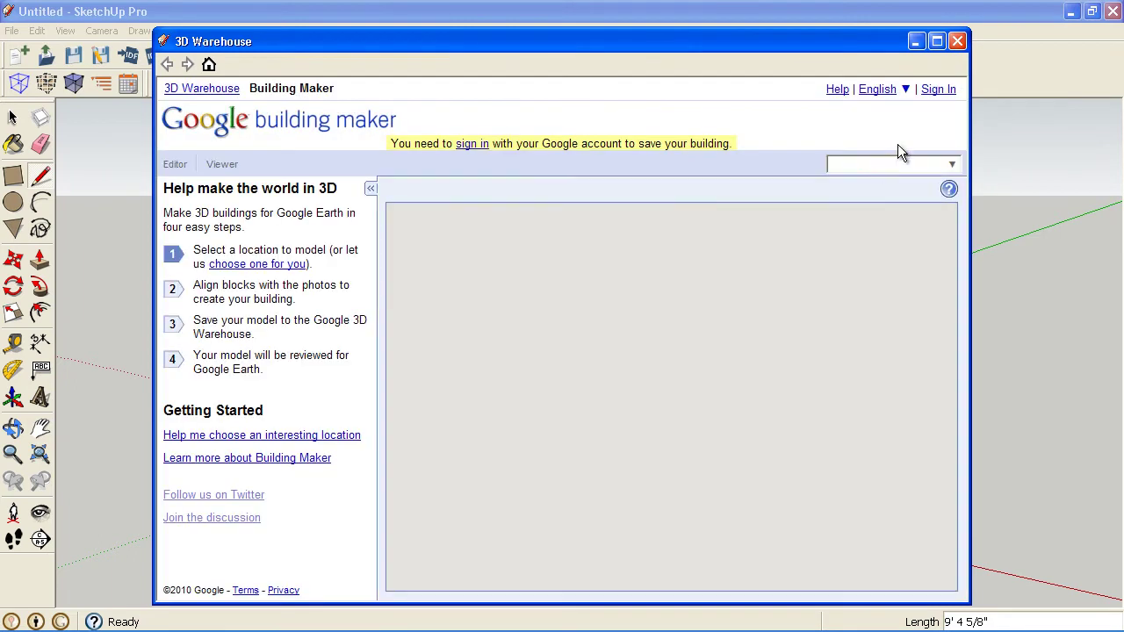
{"action": "left_click", "coordinate": [936, 41]}
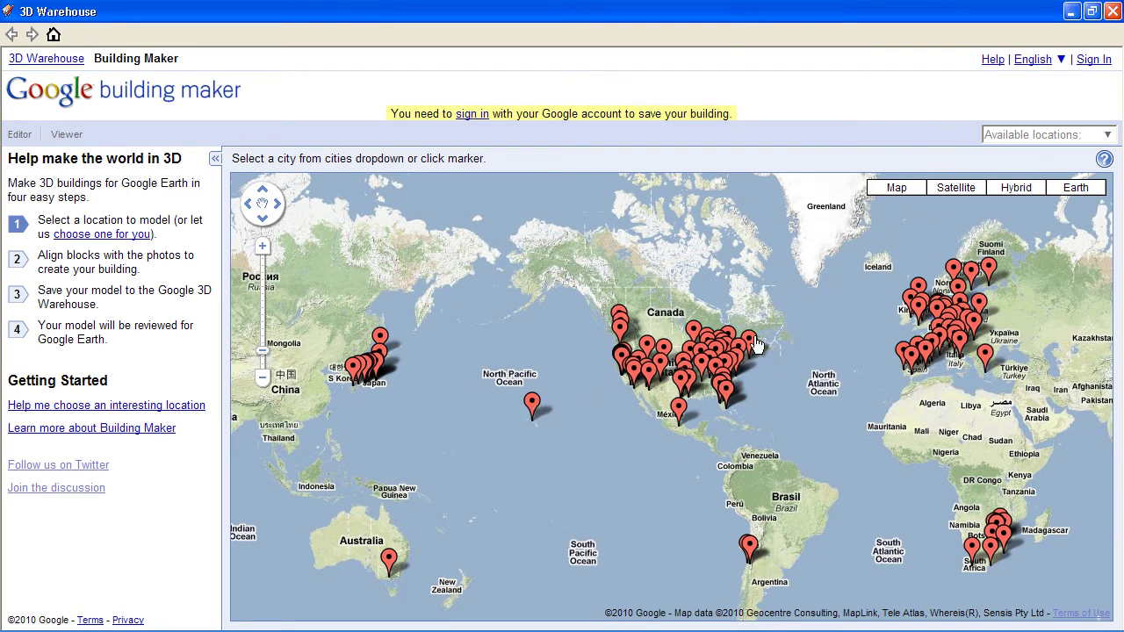
Step: Select Denver from the available locations and zoom into downtown near Benedict Fountain Park
{"action": "left_click", "coordinate": [1106, 136]}
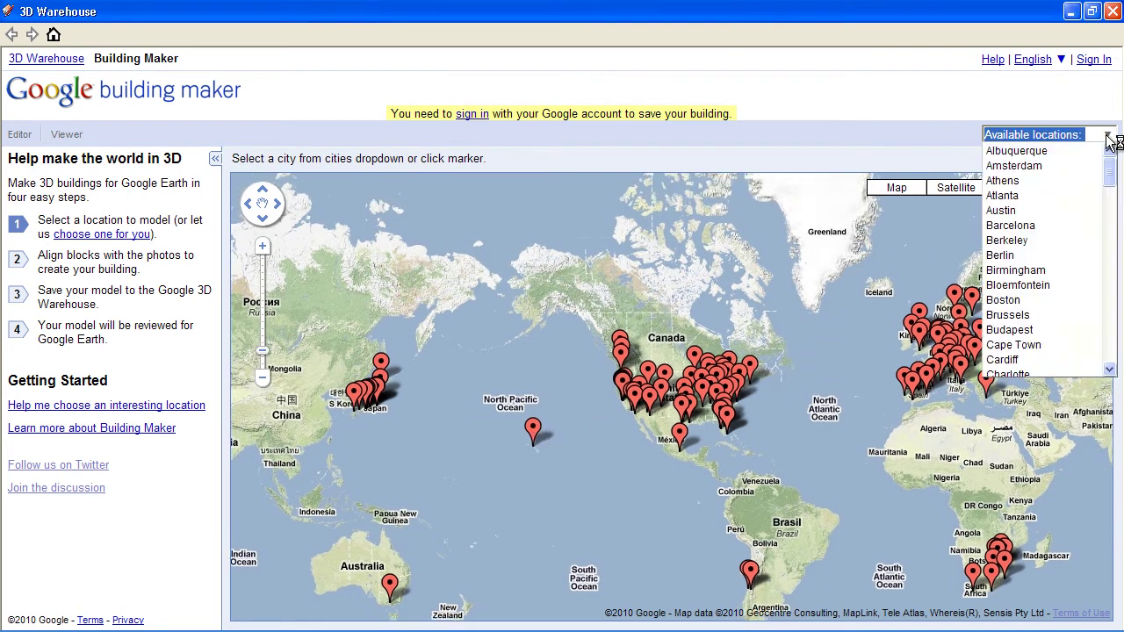
{"action": "left_click_drag", "start_coordinate": [1108, 177], "coordinate": [1106, 196]}
{"action": "left_click", "coordinate": [1031, 309]}
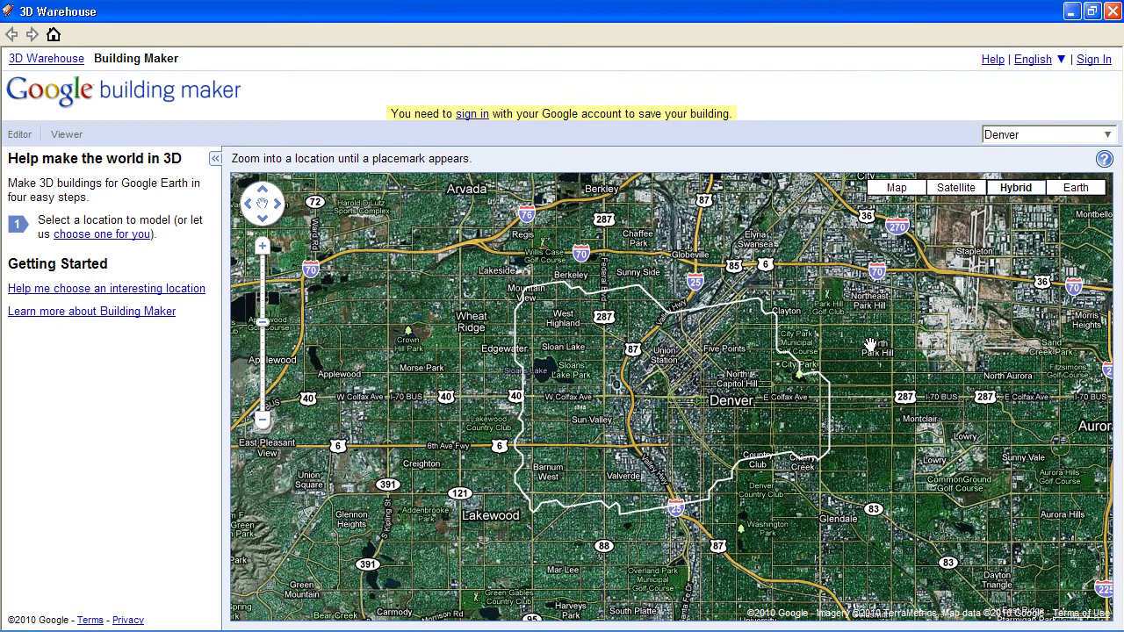
{"action": "left_click_drag", "start_coordinate": [871, 324], "coordinate": [882, 314]}
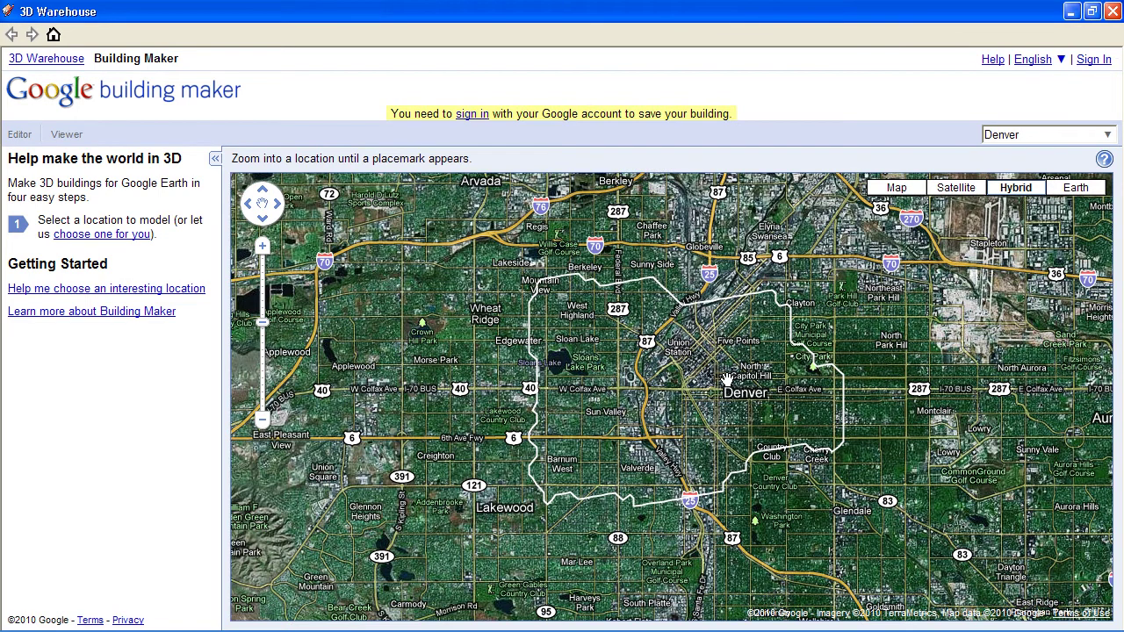
{"action": "double_click", "coordinate": [729, 377]}
{"action": "scroll", "coordinate": [763, 375], "scroll_direction": "up", "scroll_amount": 1}
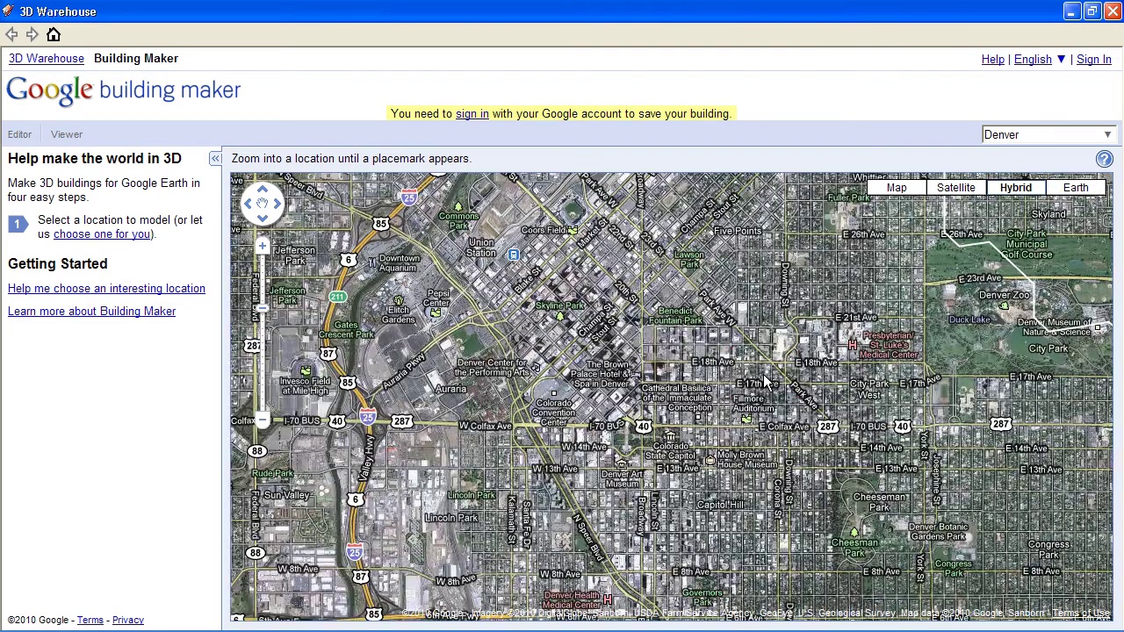
{"action": "scroll", "coordinate": [766, 378], "scroll_direction": "up", "scroll_amount": 1}
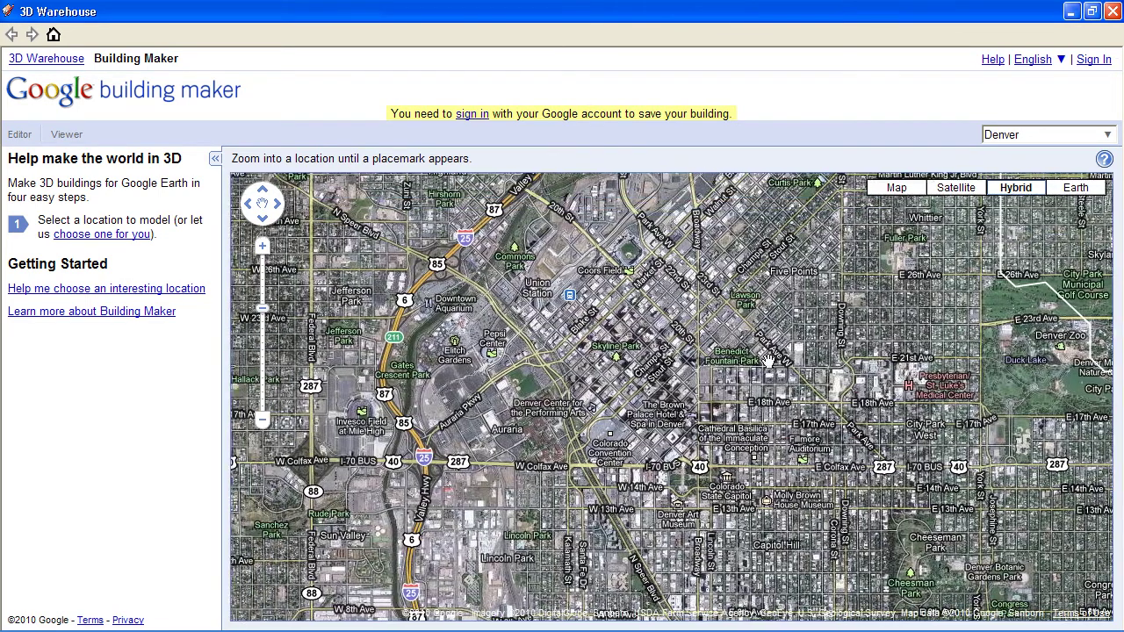
{"action": "scroll", "coordinate": [751, 358], "scroll_direction": "up", "scroll_amount": 1}
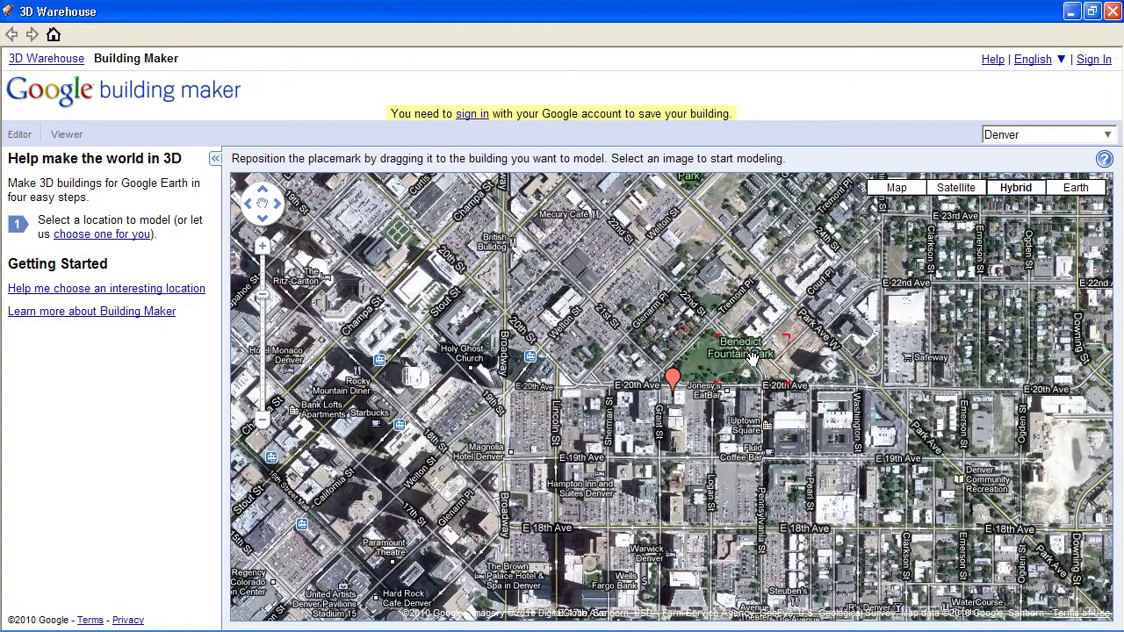
Step: Move the red placemark onto the tower at Park Ave W and E 20th Ave
{"action": "left_click_drag", "start_coordinate": [808, 321], "coordinate": [753, 327]}
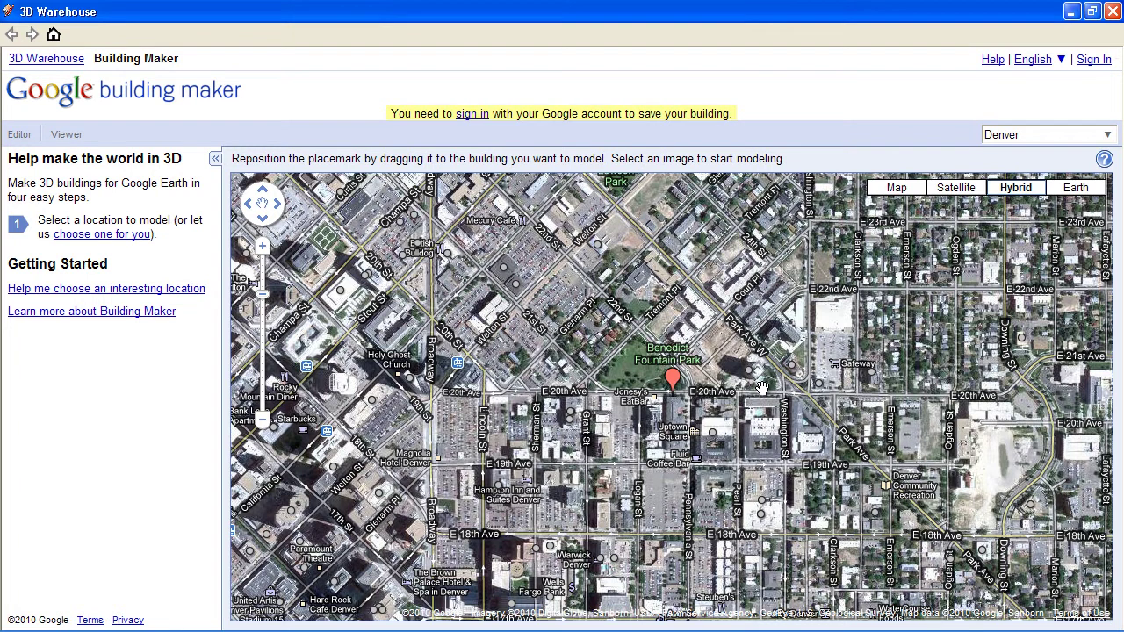
{"action": "scroll", "coordinate": [762, 390], "scroll_direction": "up", "scroll_amount": 1}
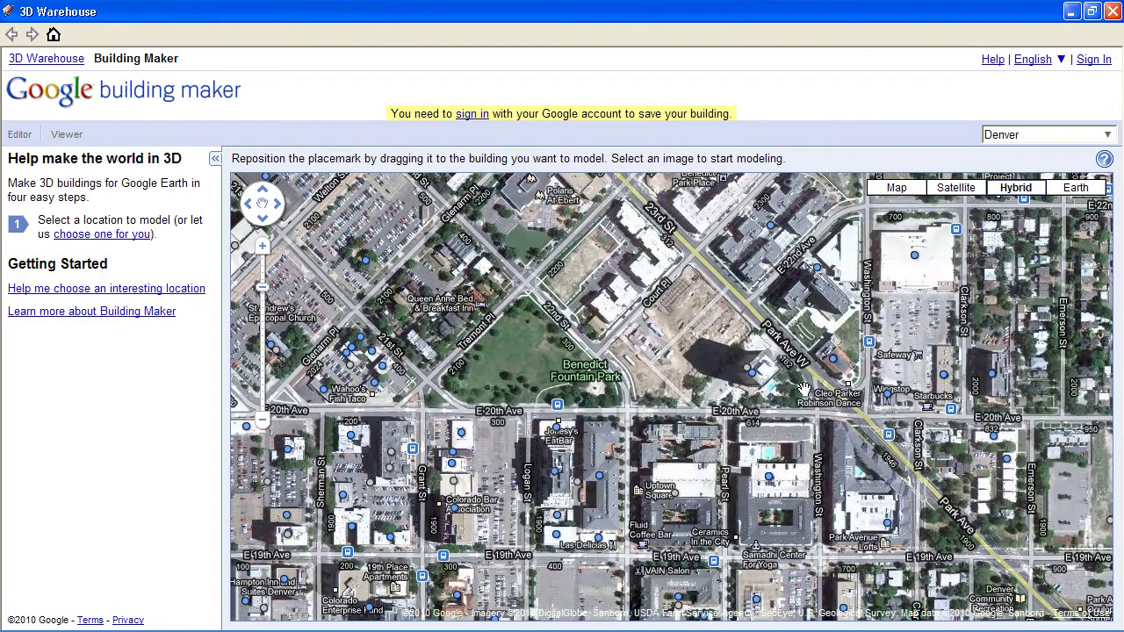
{"action": "left_click_drag", "start_coordinate": [801, 388], "coordinate": [690, 413]}
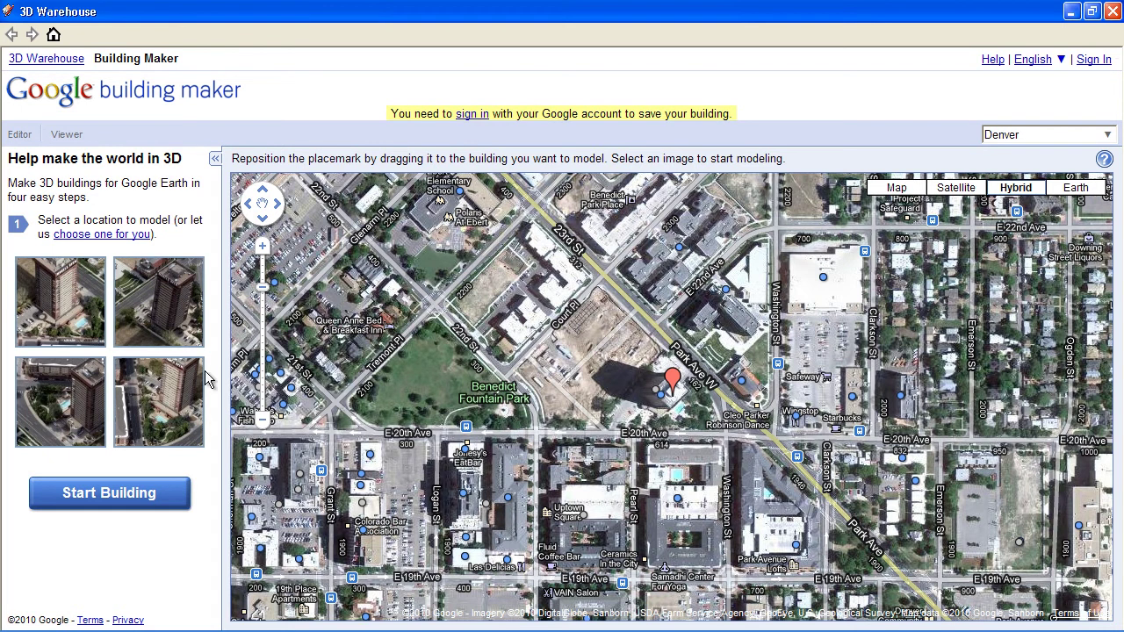
Step: Start building the selected tower, loading its six aerial photos into the editor
{"action": "left_click", "coordinate": [122, 493]}
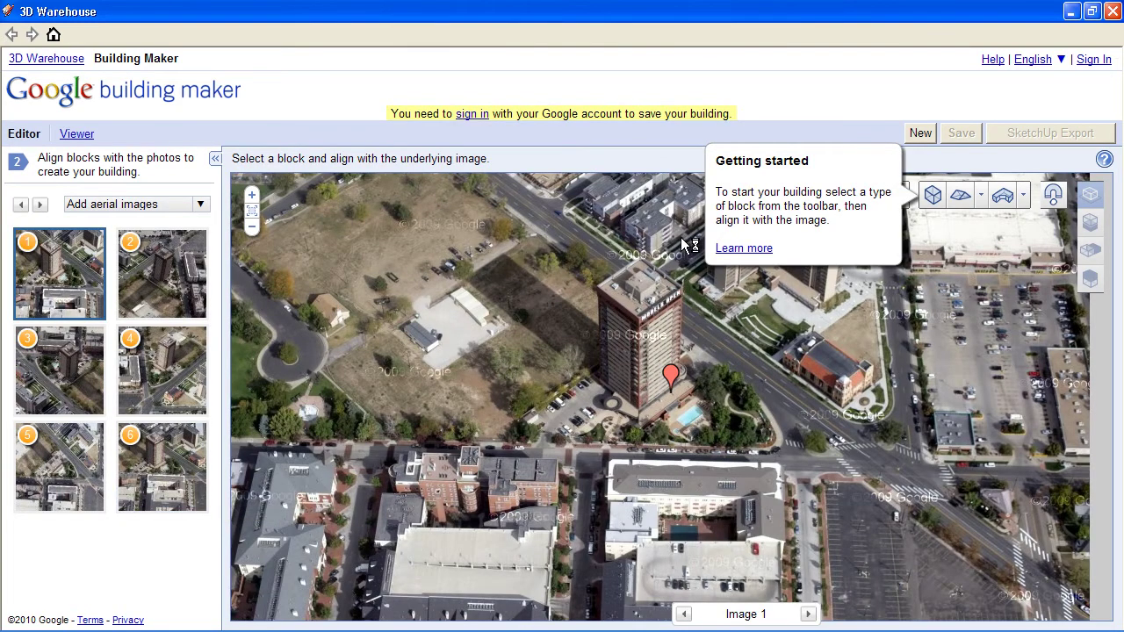
Step: Add a box block and fit its corners to the tower's roof and base in Image 1
{"action": "left_click", "coordinate": [932, 195]}
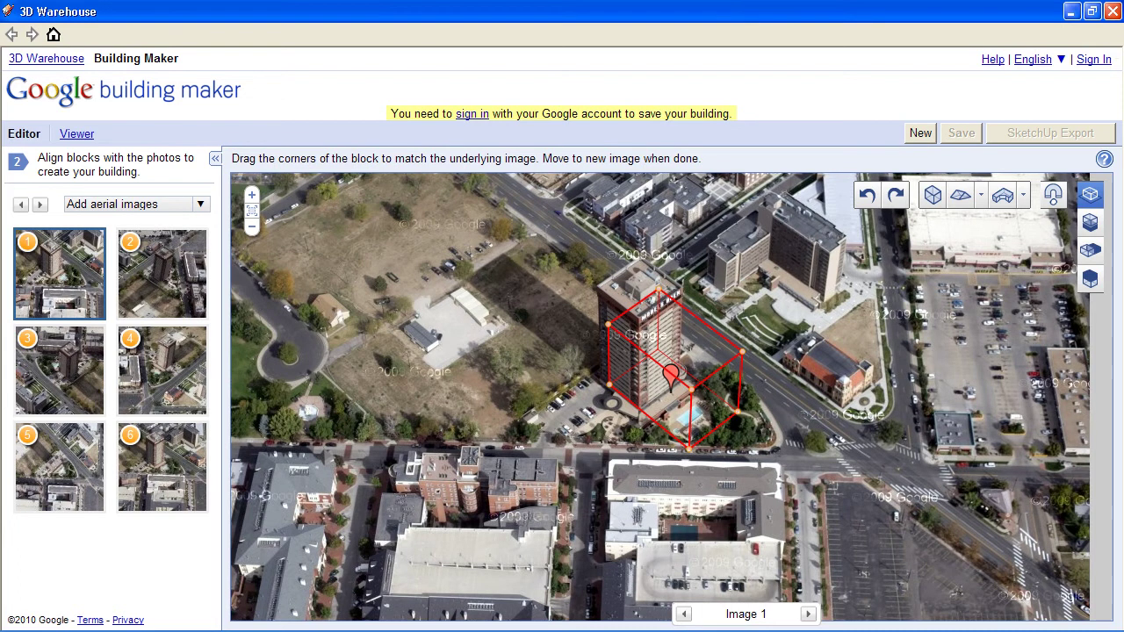
{"action": "left_click_drag", "start_coordinate": [609, 327], "coordinate": [600, 297]}
{"action": "scroll", "coordinate": [601, 295], "scroll_direction": "up", "scroll_amount": 2}
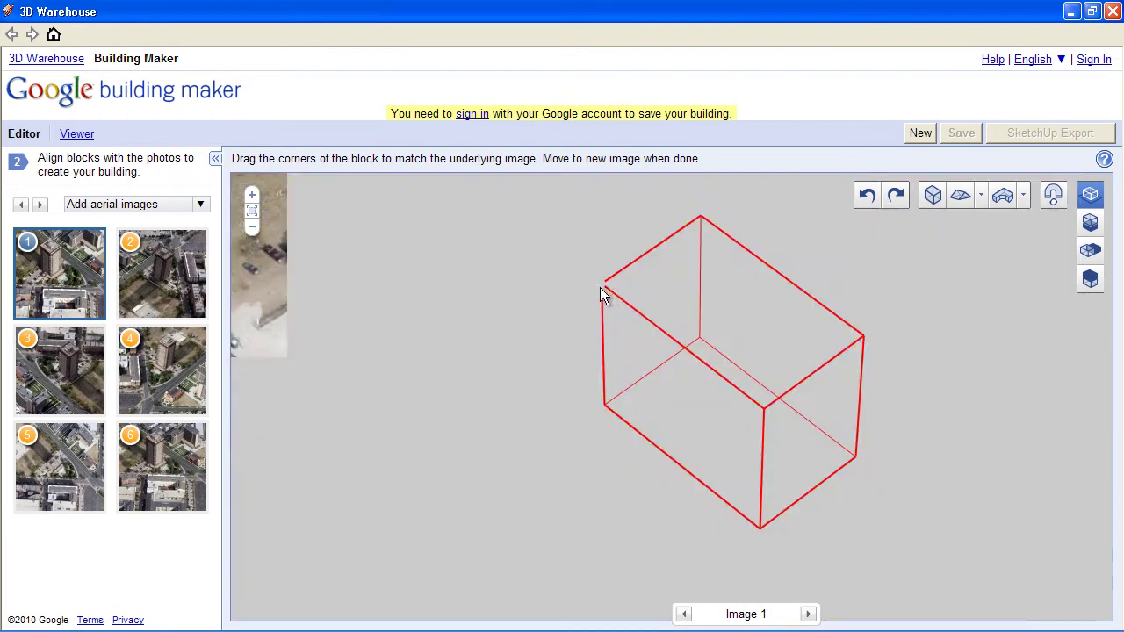
{"action": "left_click_drag", "start_coordinate": [597, 279], "coordinate": [594, 281]}
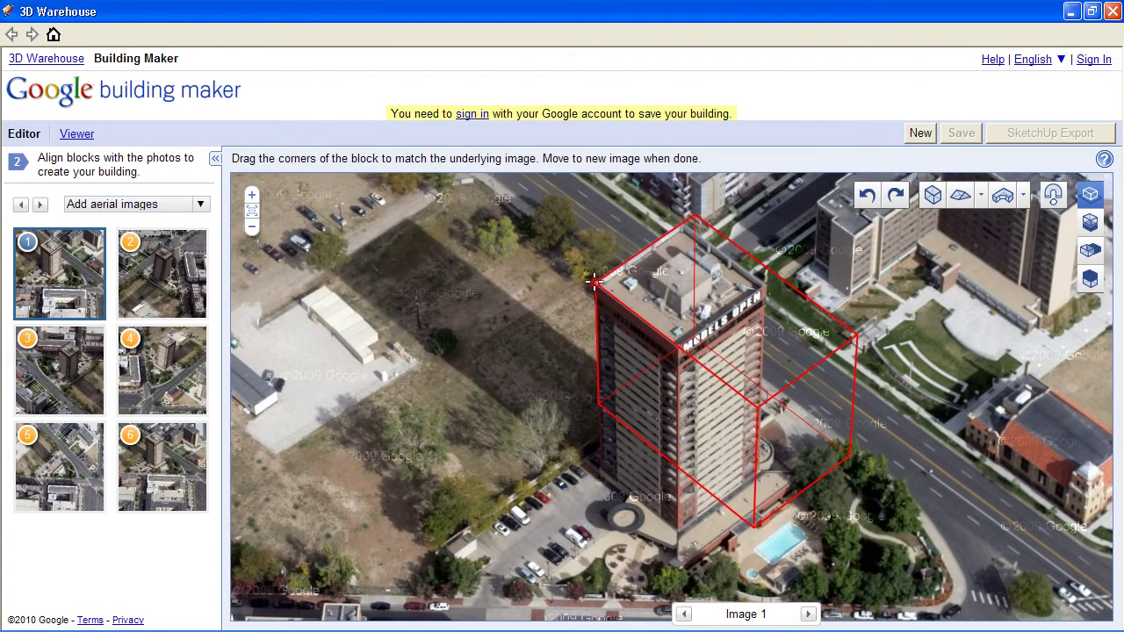
{"action": "left_click_drag", "start_coordinate": [856, 336], "coordinate": [761, 287]}
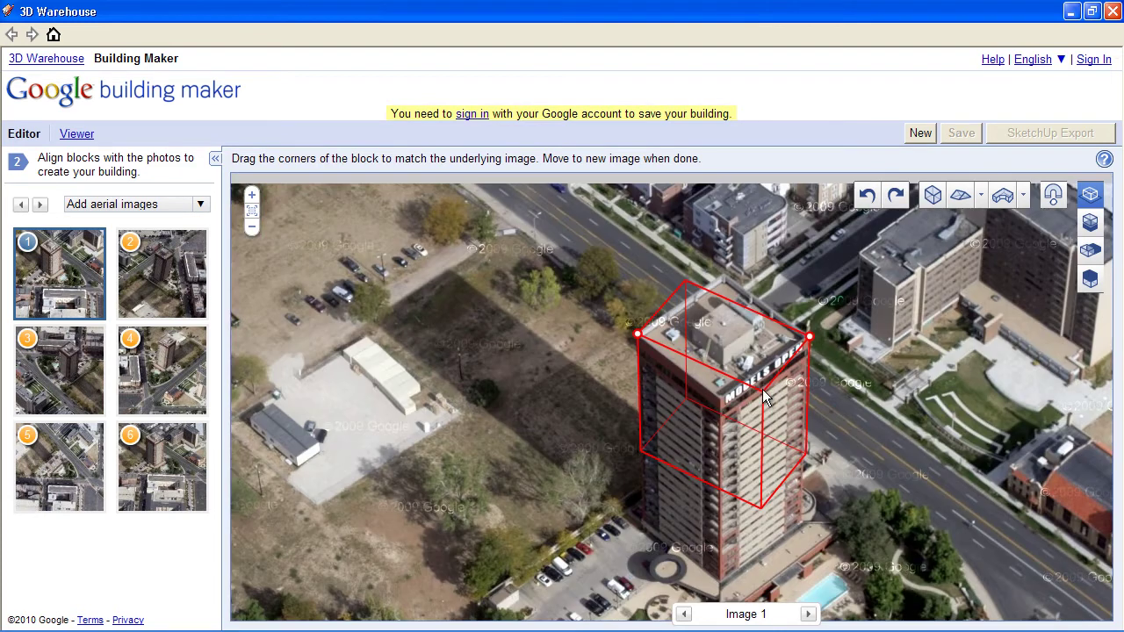
{"action": "left_click_drag", "start_coordinate": [750, 397], "coordinate": [719, 399]}
{"action": "left_click_drag", "start_coordinate": [722, 276], "coordinate": [723, 274]}
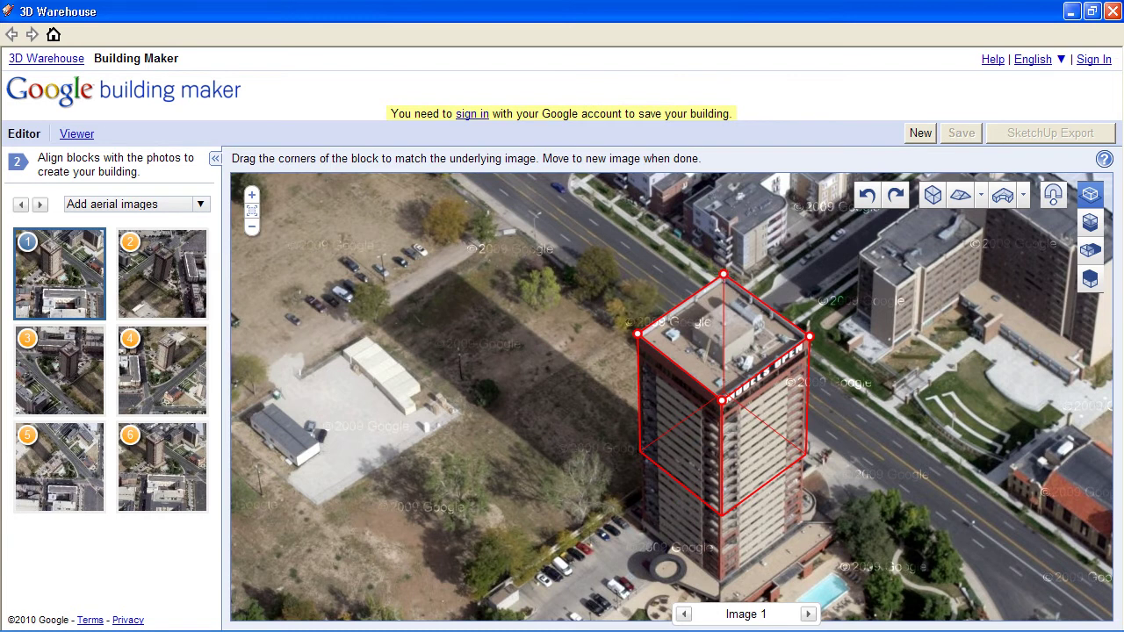
{"action": "left_click_drag", "start_coordinate": [720, 514], "coordinate": [719, 581]}
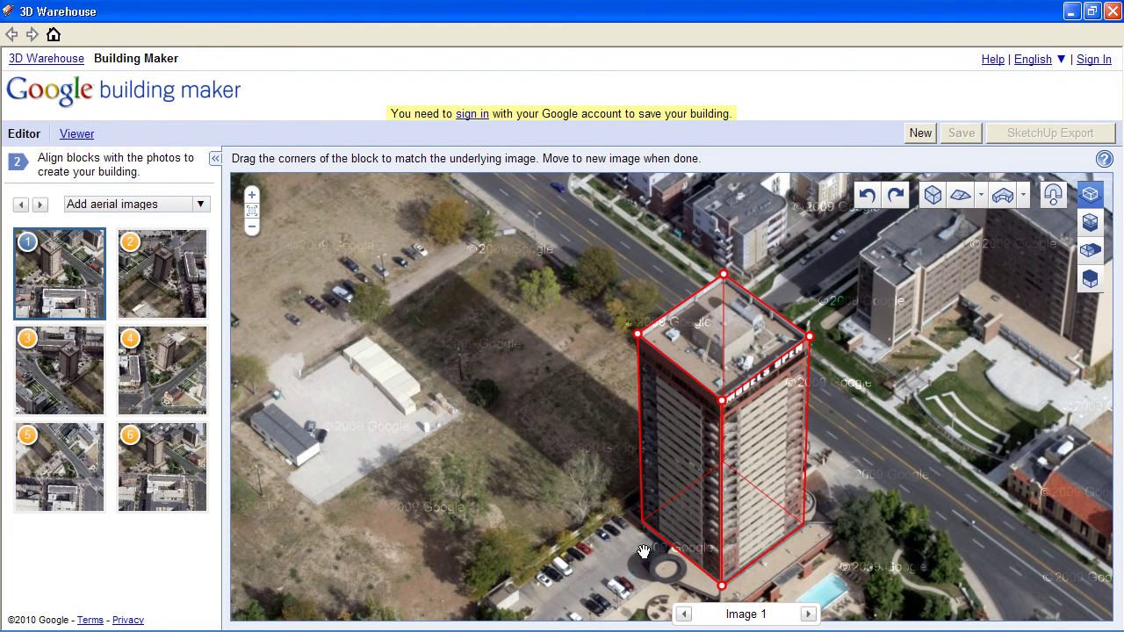
{"action": "scroll", "coordinate": [644, 536], "scroll_direction": "up", "scroll_amount": 3}
{"action": "scroll", "coordinate": [640, 465], "scroll_direction": "down", "scroll_amount": 3}
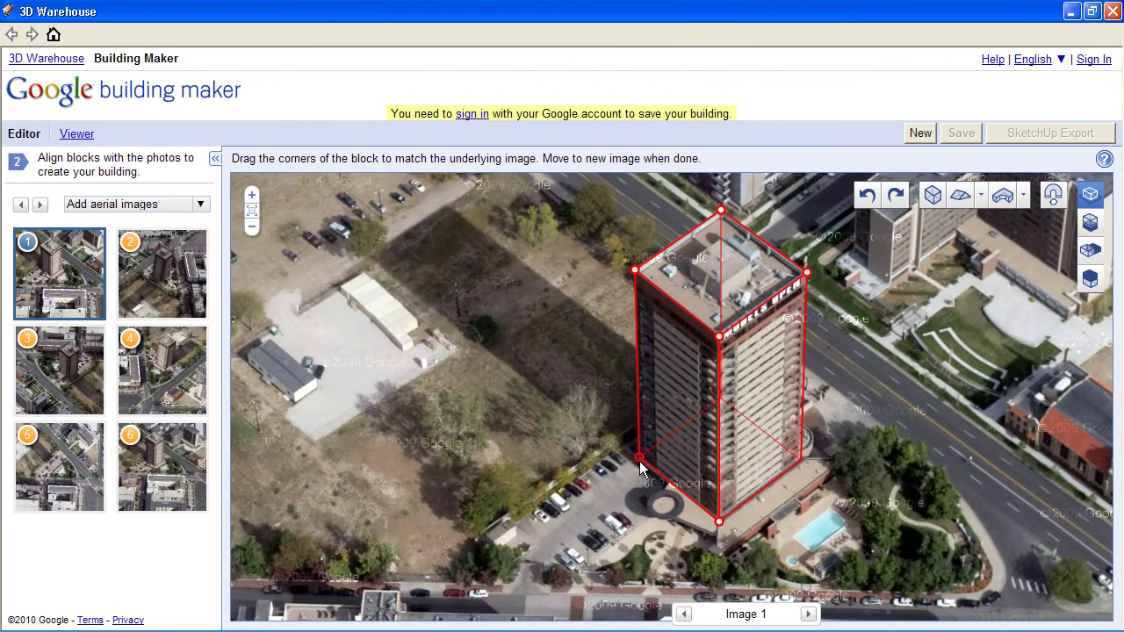
Step: Fit the block's corners onto the tower in aerial images 2 and 3
{"action": "left_click", "coordinate": [144, 300]}
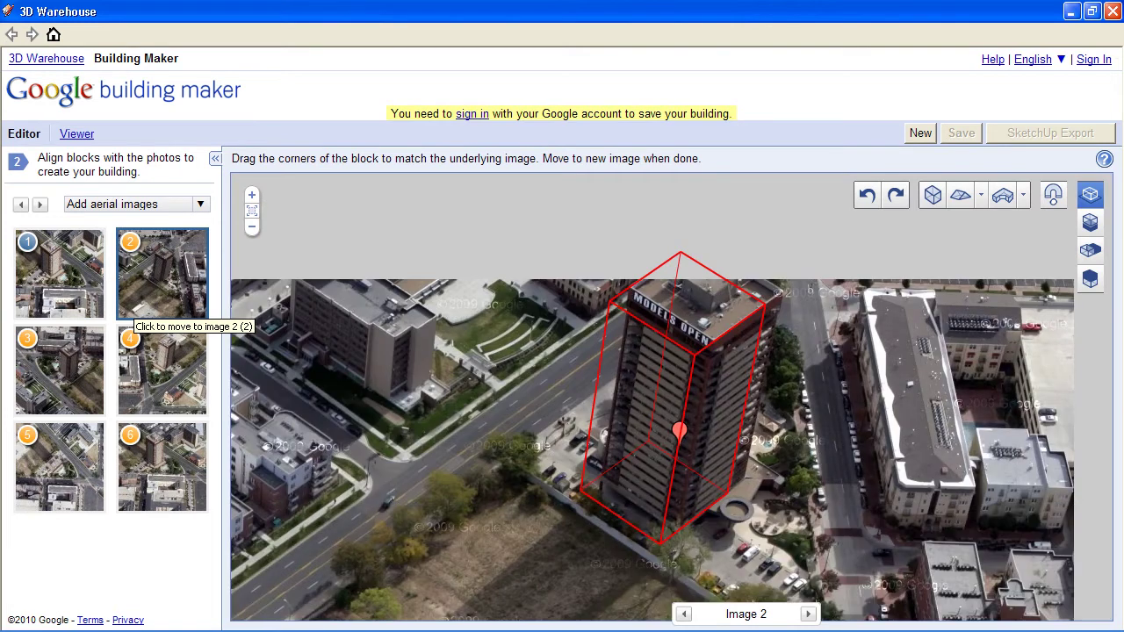
{"action": "left_click_drag", "start_coordinate": [693, 361], "coordinate": [715, 341]}
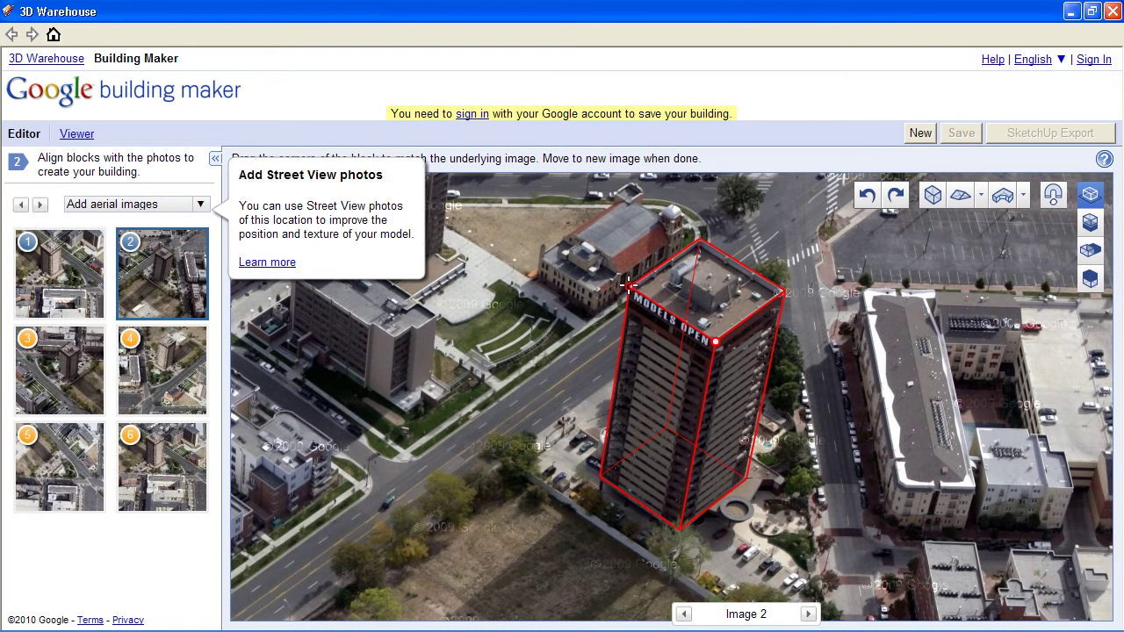
{"action": "left_click", "coordinate": [93, 382]}
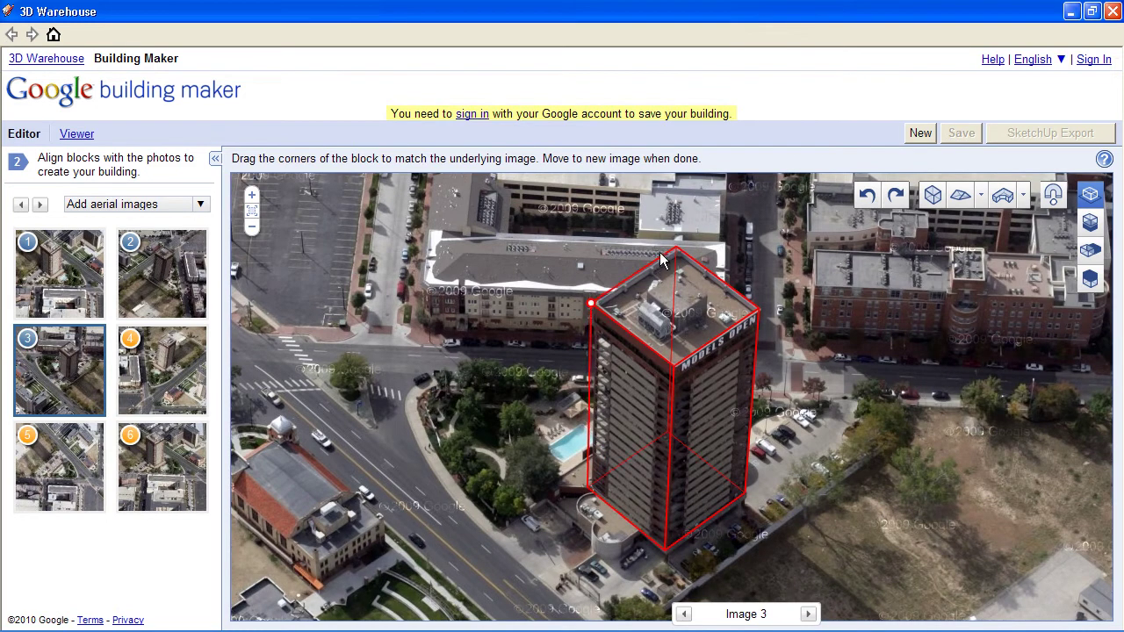
{"action": "left_click_drag", "start_coordinate": [675, 253], "coordinate": [679, 253]}
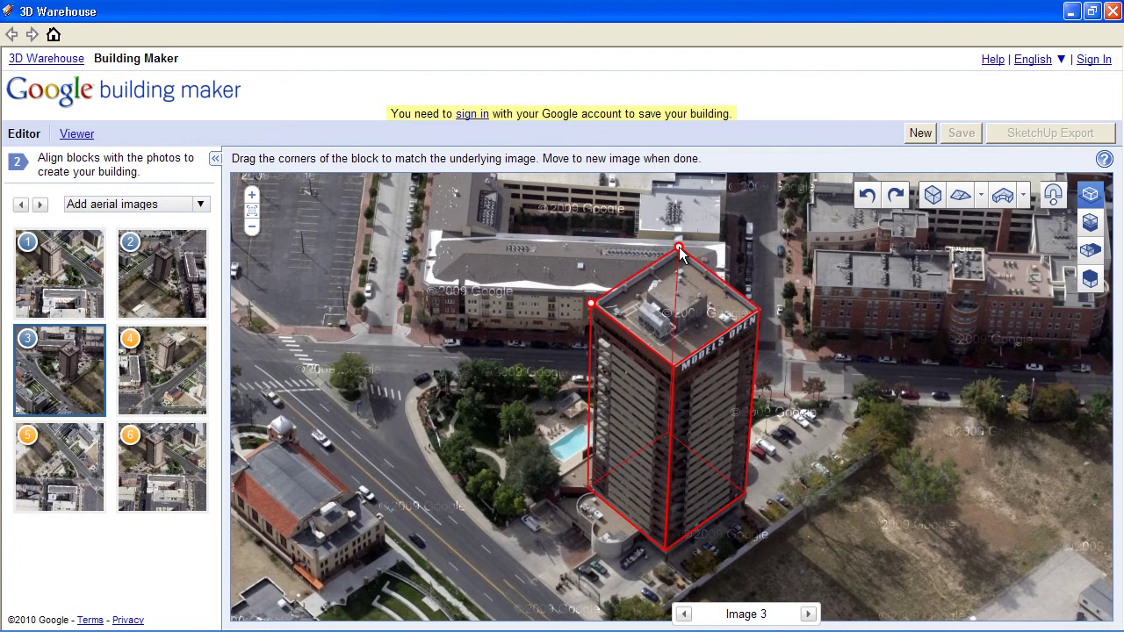
Step: Pin the block's front, top-left and back corners onto the tower in Image 4
{"action": "left_click", "coordinate": [169, 394]}
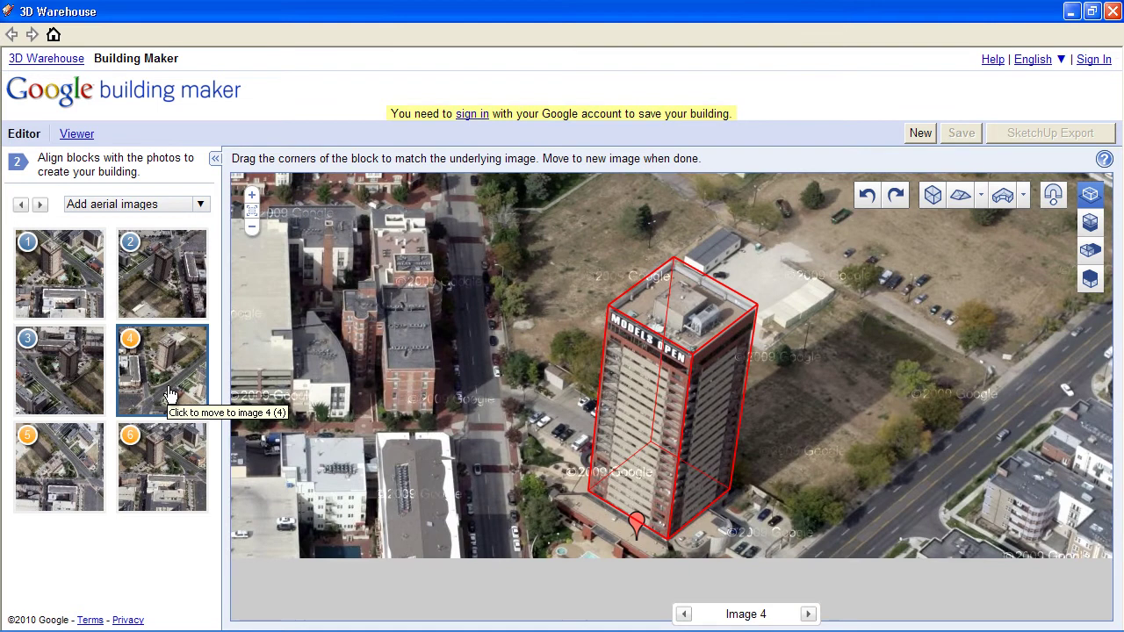
{"action": "left_click", "coordinate": [691, 355]}
{"action": "left_click_drag", "start_coordinate": [608, 310], "coordinate": [607, 307]}
{"action": "left_click", "coordinate": [606, 308]}
{"action": "left_click_drag", "start_coordinate": [672, 260], "coordinate": [673, 260]}
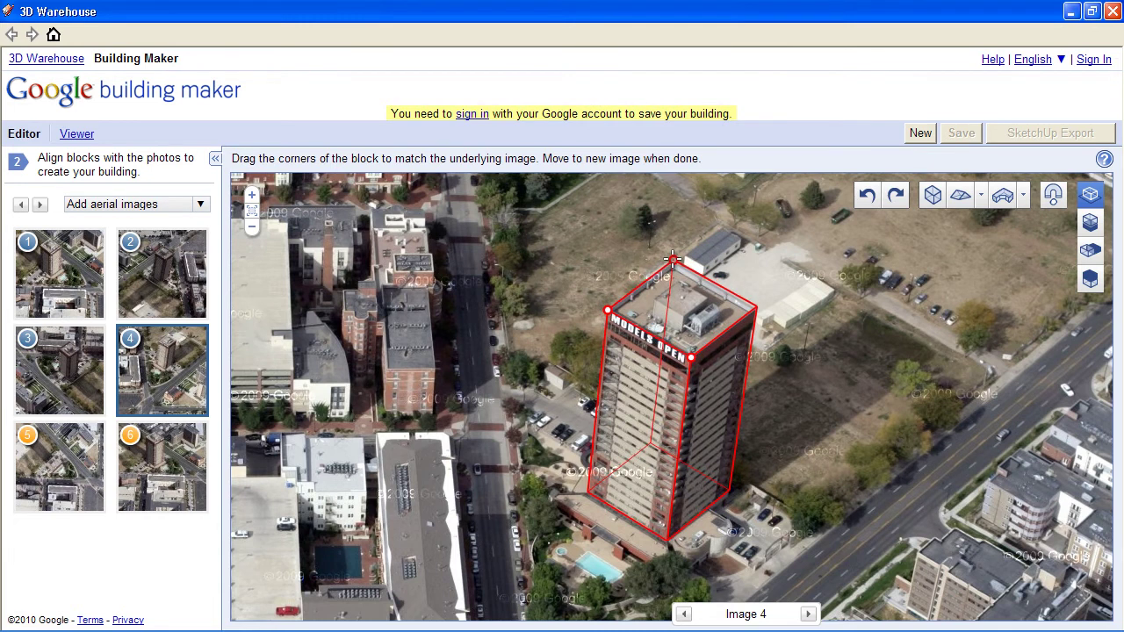
{"action": "left_click", "coordinate": [208, 204]}
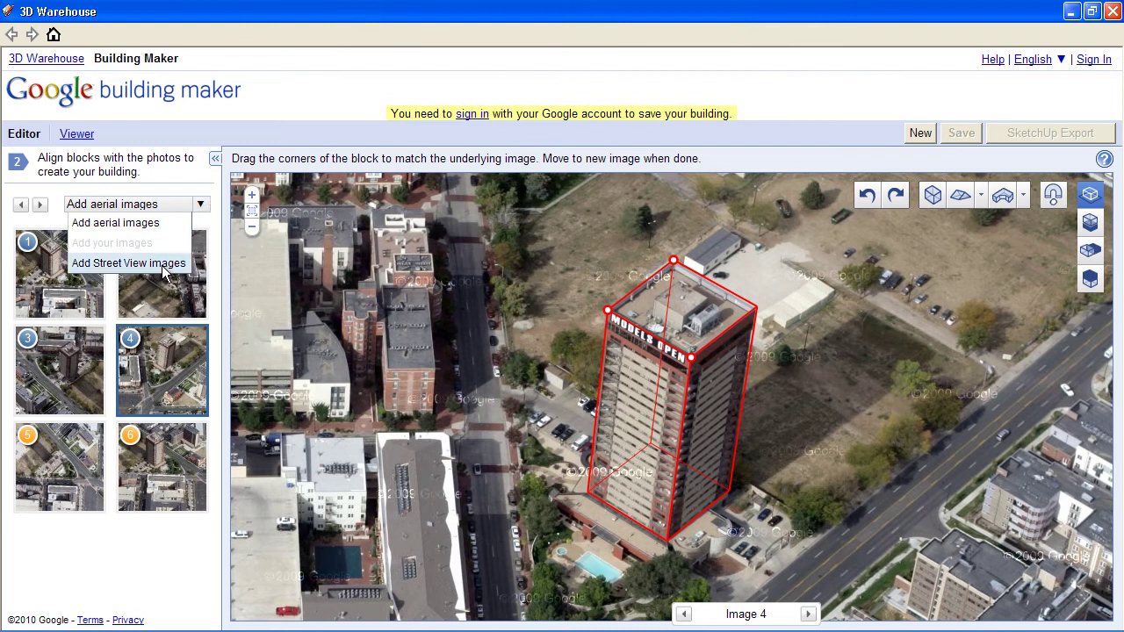
{"action": "left_click", "coordinate": [190, 181]}
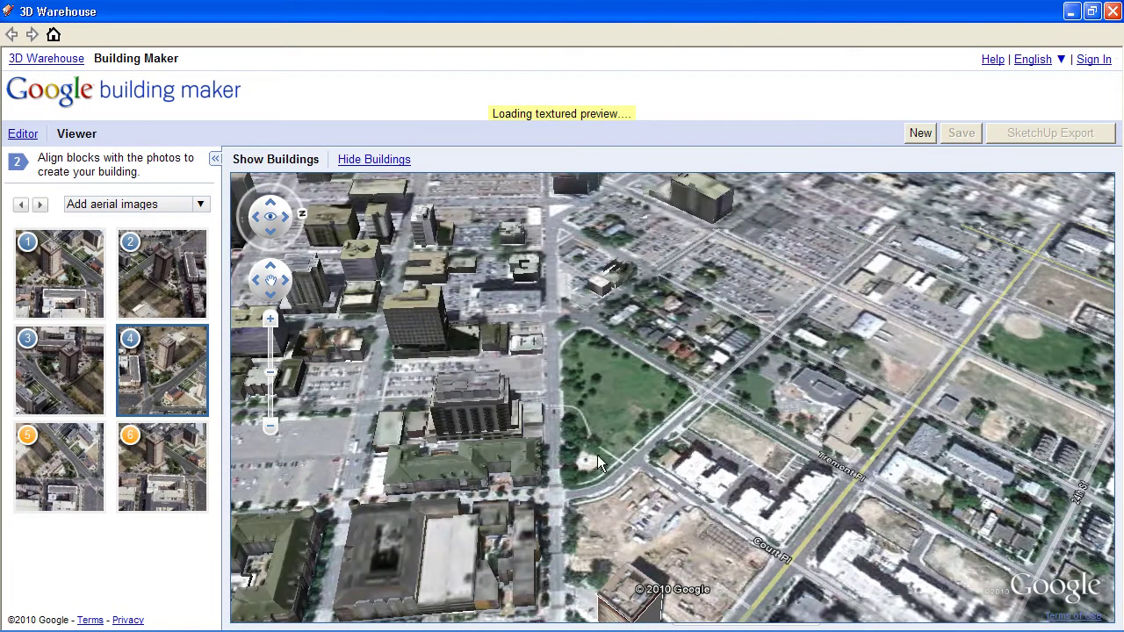
Step: Hide surrounding buildings, orbit the textured tower, then show them again for a side view
{"action": "left_click", "coordinate": [373, 160]}
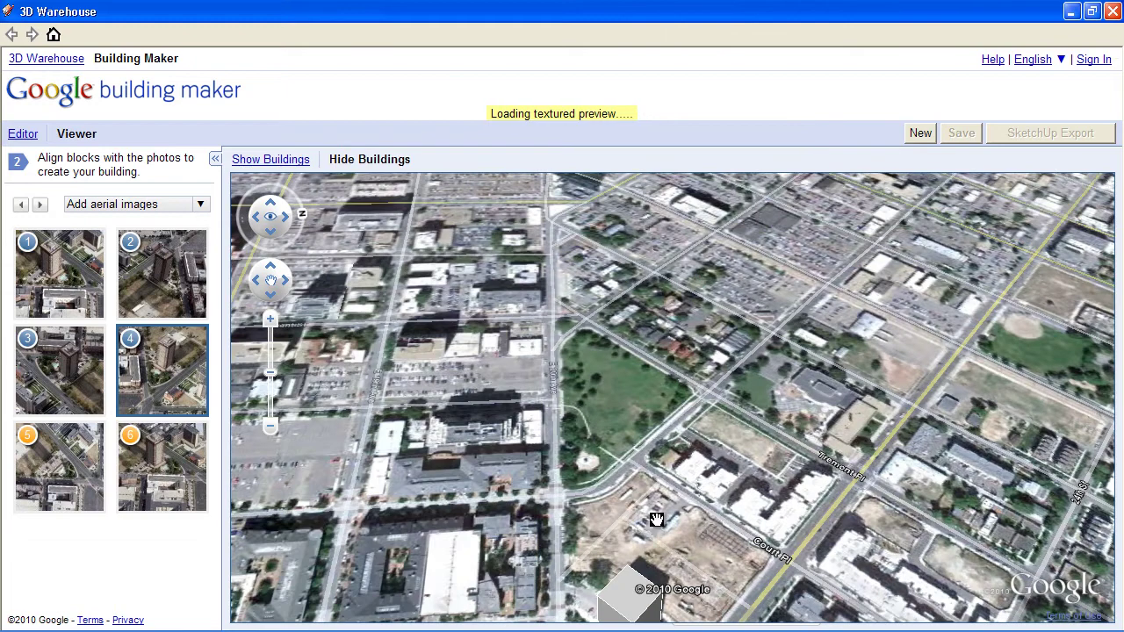
{"action": "left_click_drag", "start_coordinate": [657, 519], "coordinate": [689, 367]}
{"action": "scroll", "coordinate": [688, 463], "scroll_direction": "up", "scroll_amount": 5}
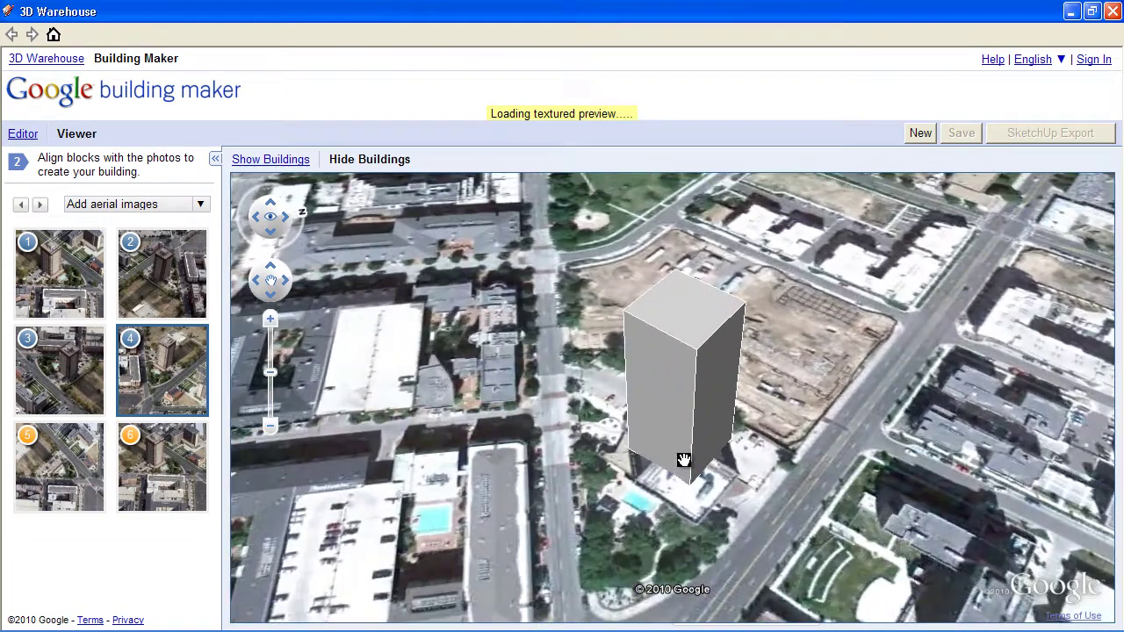
{"action": "scroll", "coordinate": [690, 478], "scroll_direction": "up", "scroll_amount": 3}
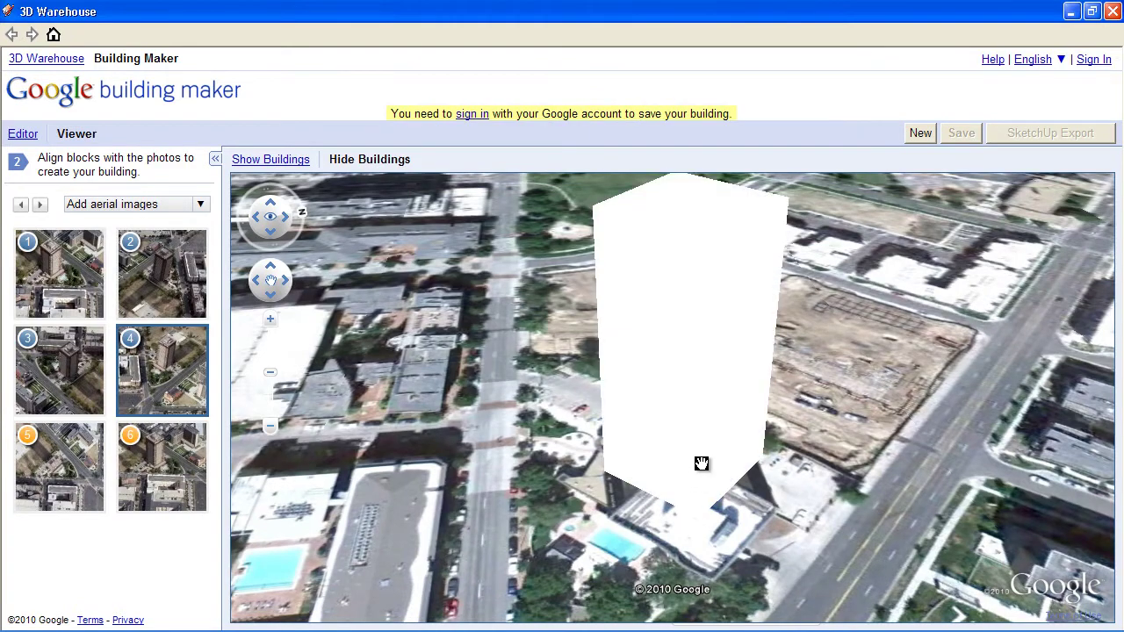
{"action": "middle_click_drag", "start_coordinate": [729, 392], "coordinate": [588, 350]}
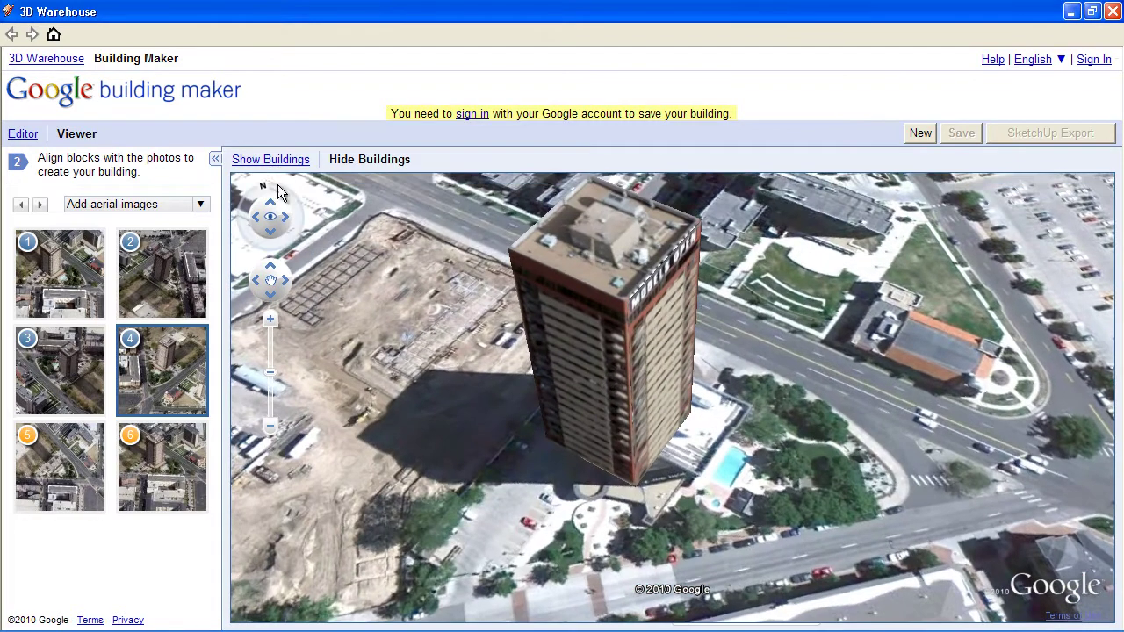
{"action": "left_click", "coordinate": [261, 161]}
{"action": "middle_click_drag", "start_coordinate": [441, 296], "coordinate": [694, 326]}
{"action": "scroll", "coordinate": [727, 293], "scroll_direction": "up", "scroll_amount": 3}
Step: Hide the surrounding buildings again and orbit around the tower to view its other facades
{"action": "left_click", "coordinate": [367, 161]}
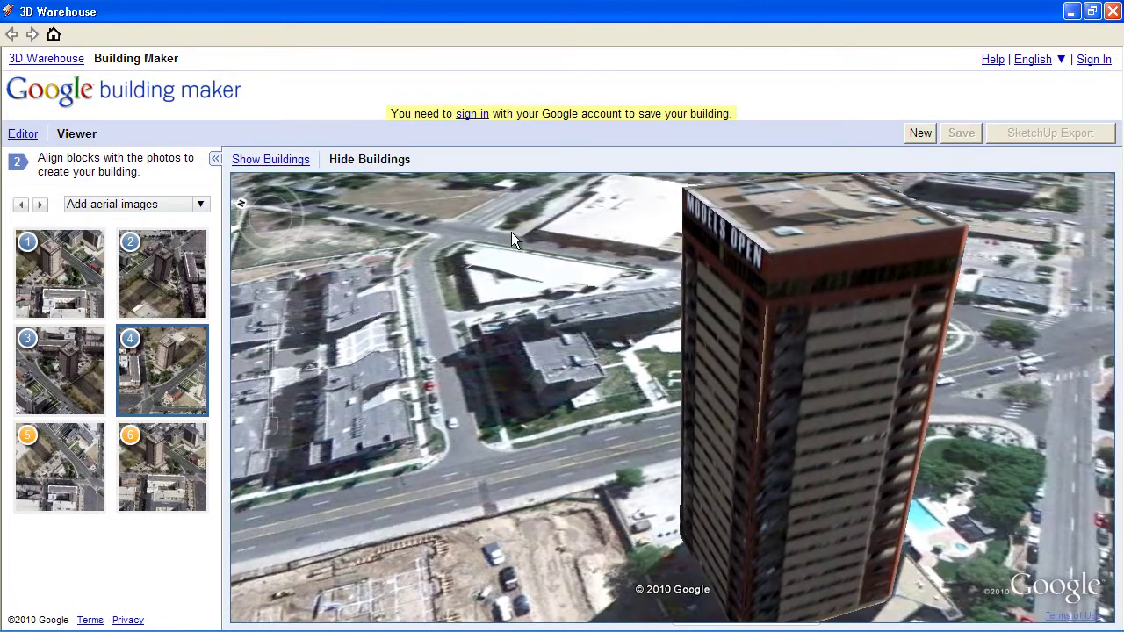
{"action": "scroll", "coordinate": [717, 321], "scroll_direction": "down", "scroll_amount": 5}
{"action": "middle_click_drag", "start_coordinate": [742, 392], "coordinate": [570, 316]}
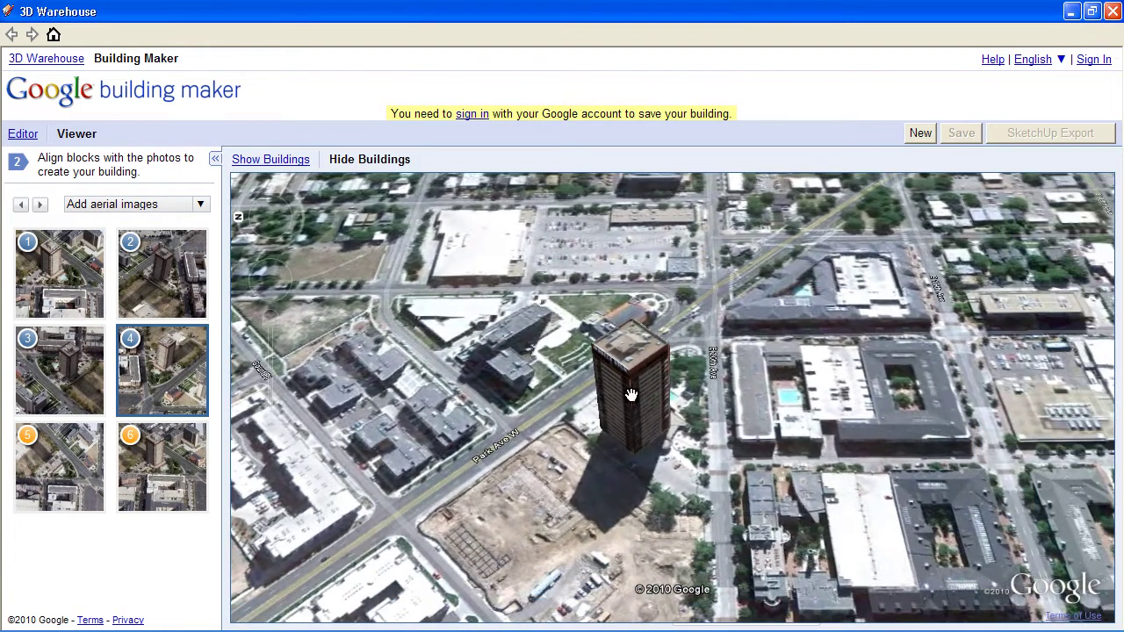
{"action": "scroll", "coordinate": [634, 421], "scroll_direction": "up", "scroll_amount": 2}
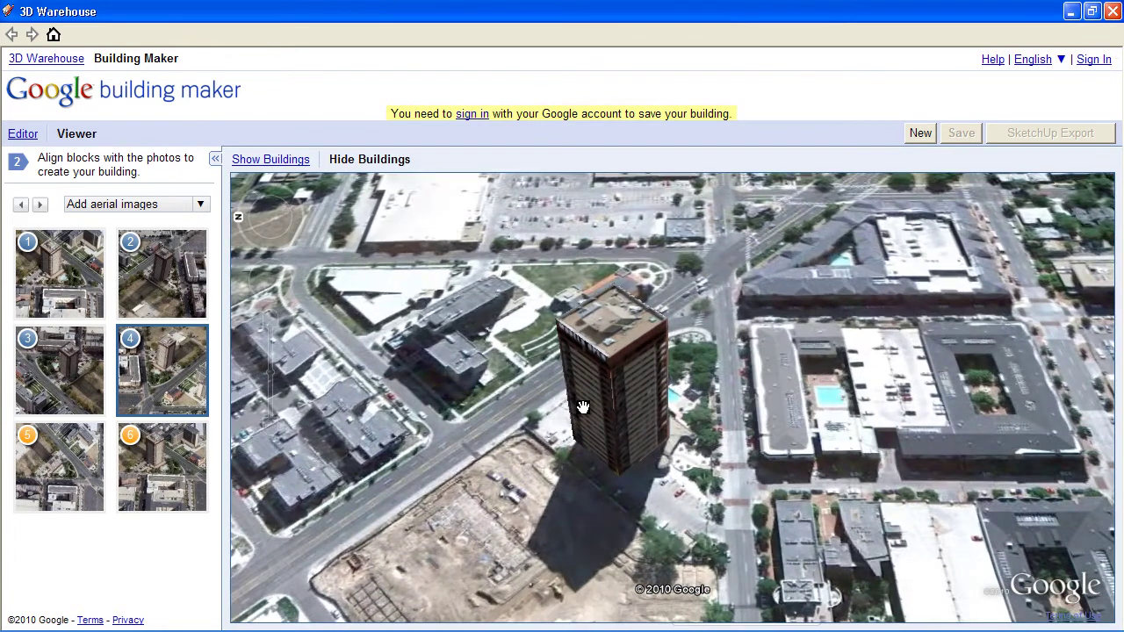
{"action": "middle_click_drag", "start_coordinate": [498, 398], "coordinate": [700, 411]}
{"action": "scroll", "coordinate": [670, 396], "scroll_direction": "down", "scroll_amount": 2}
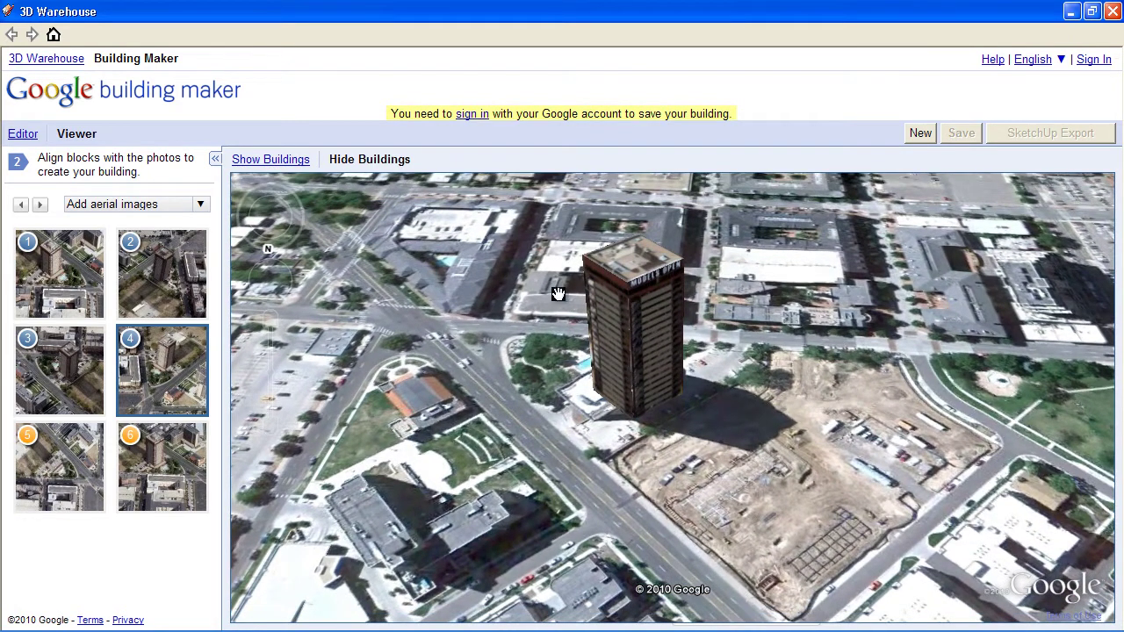
{"action": "scroll", "coordinate": [530, 285], "scroll_direction": "up", "scroll_amount": 1}
{"action": "scroll", "coordinate": [518, 303], "scroll_direction": "up", "scroll_amount": 1}
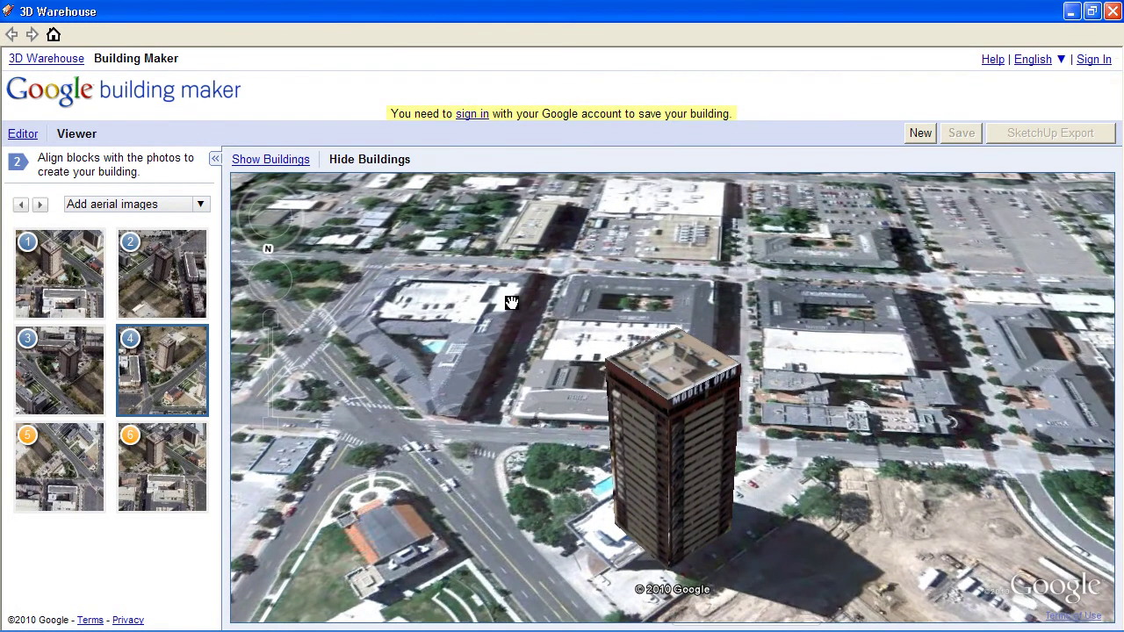
{"action": "scroll", "coordinate": [589, 342], "scroll_direction": "down", "scroll_amount": 1}
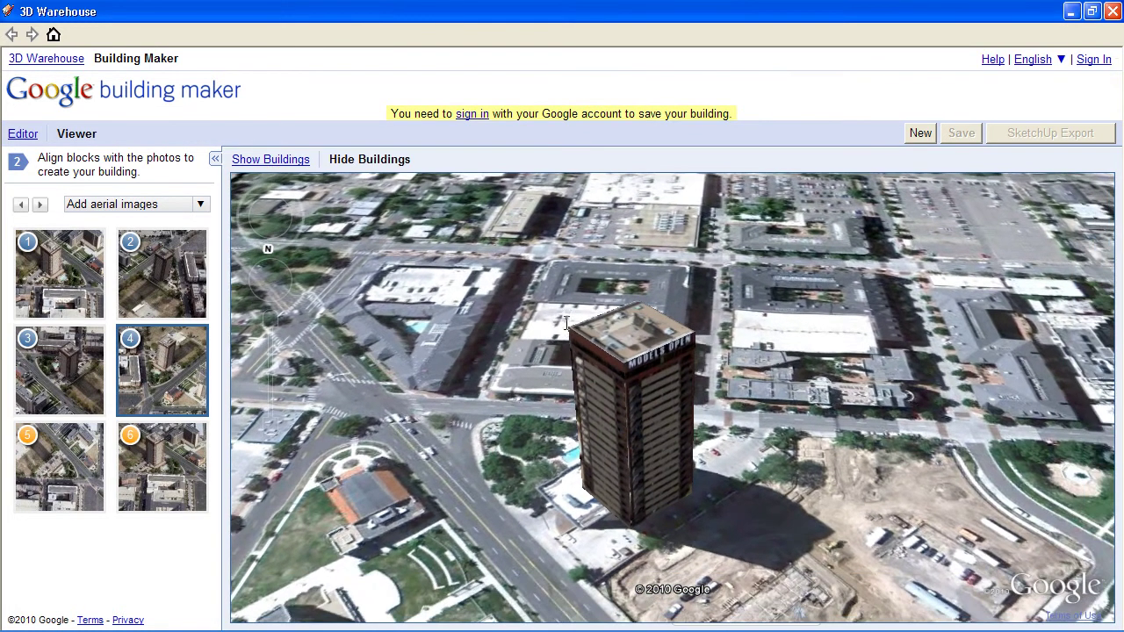
Step: Switch back to the Editor on Image 1 and sign in to a Google account
{"action": "left_click", "coordinate": [25, 134]}
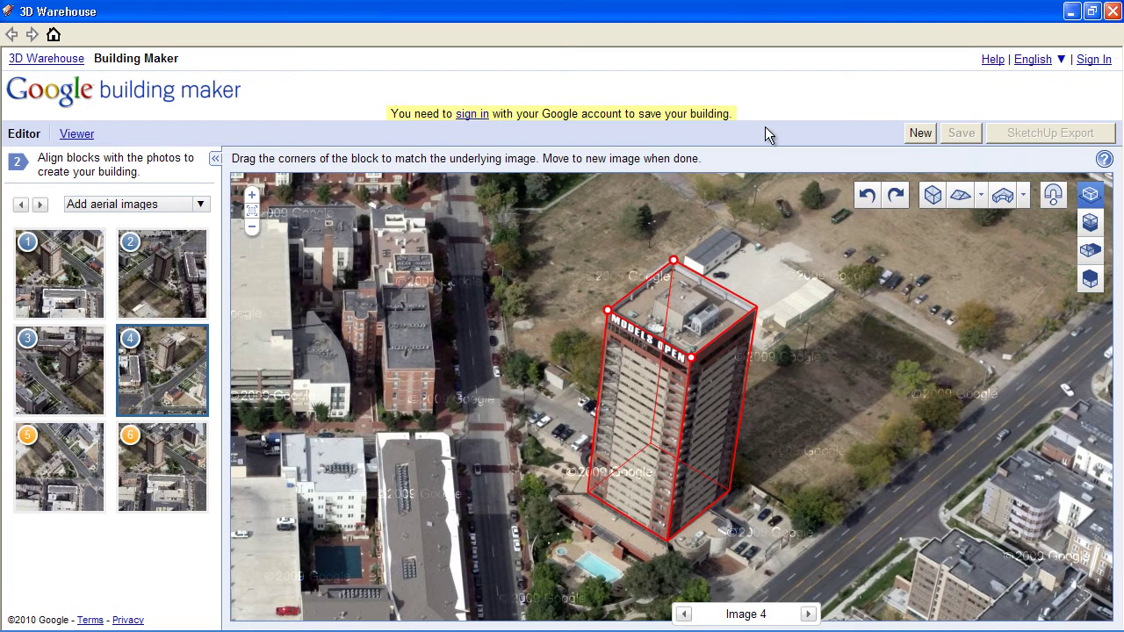
{"action": "left_click", "coordinate": [1094, 60]}
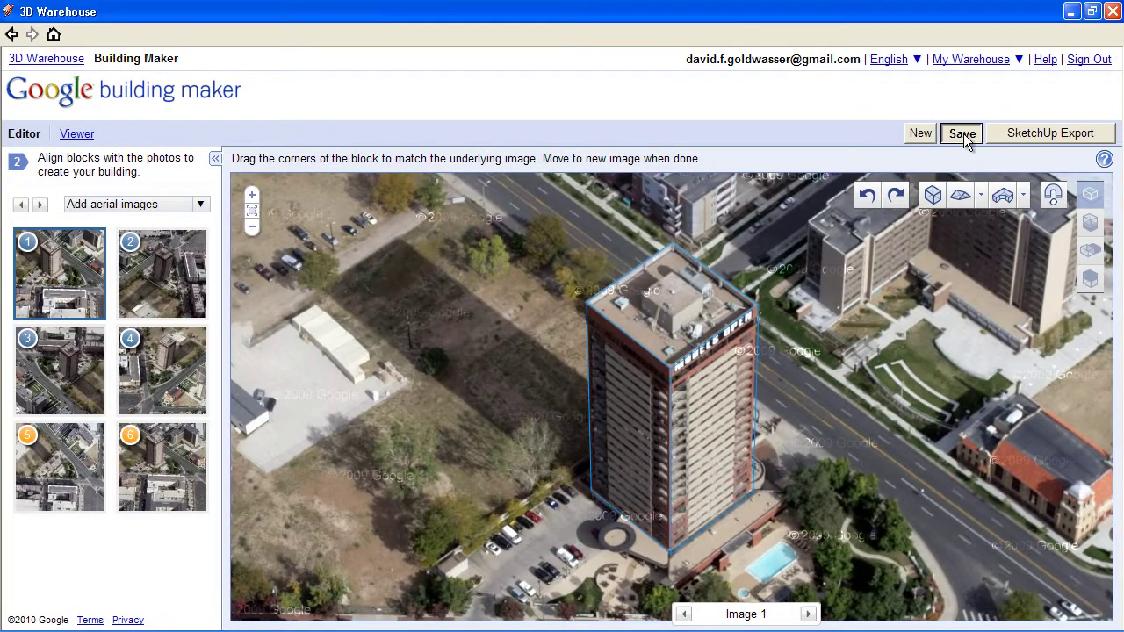
{"action": "left_click", "coordinate": [962, 135]}
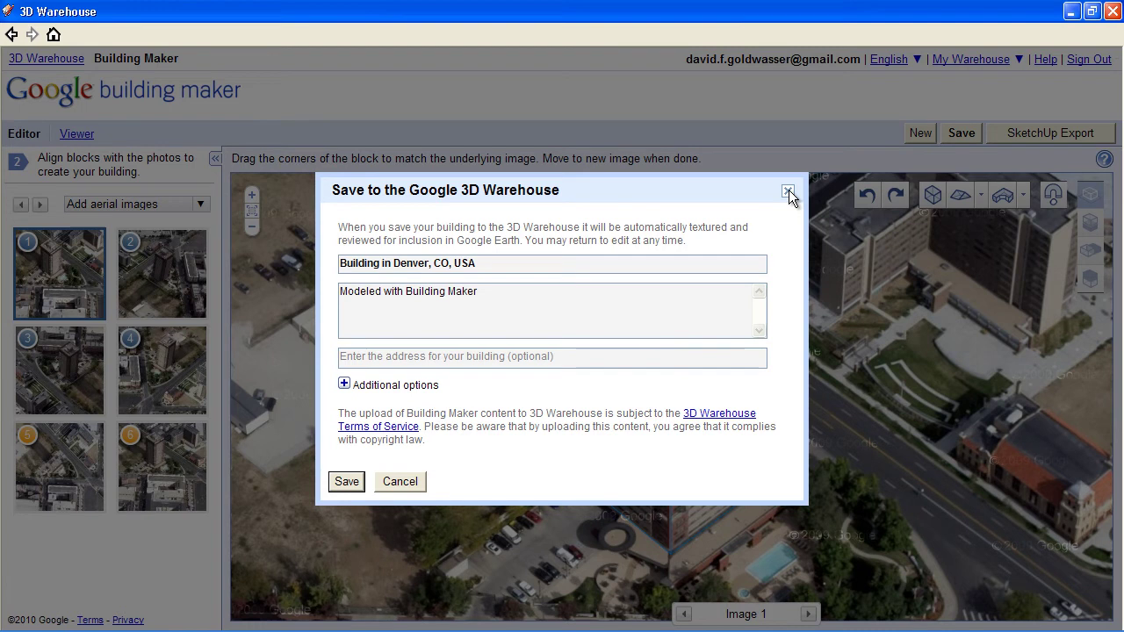
{"action": "left_click", "coordinate": [344, 384]}
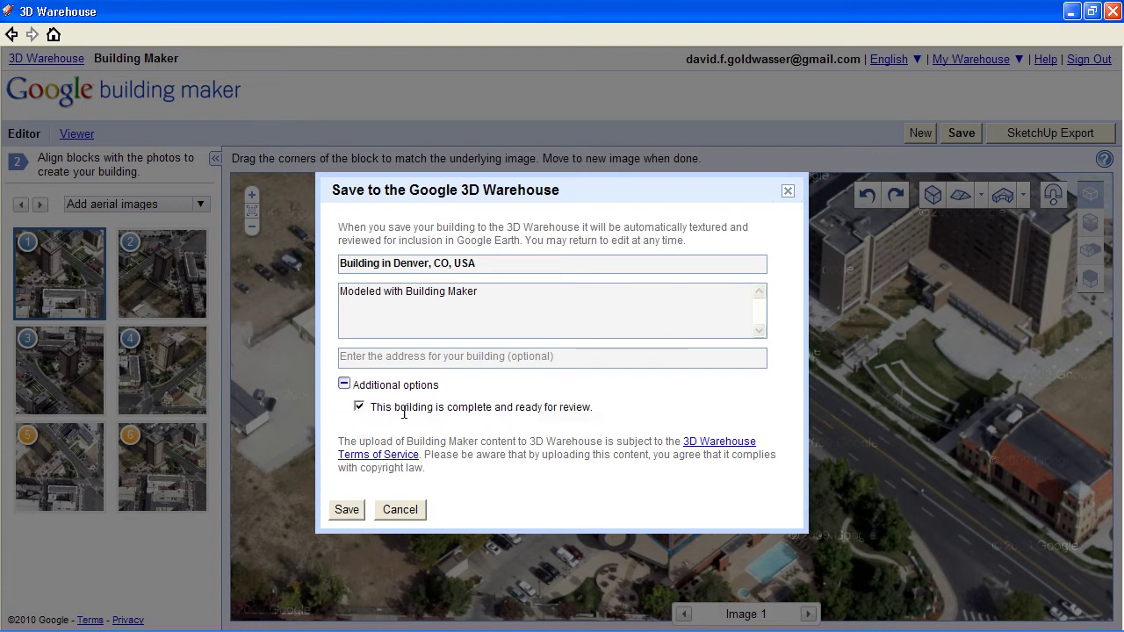
{"action": "left_click", "coordinate": [418, 513]}
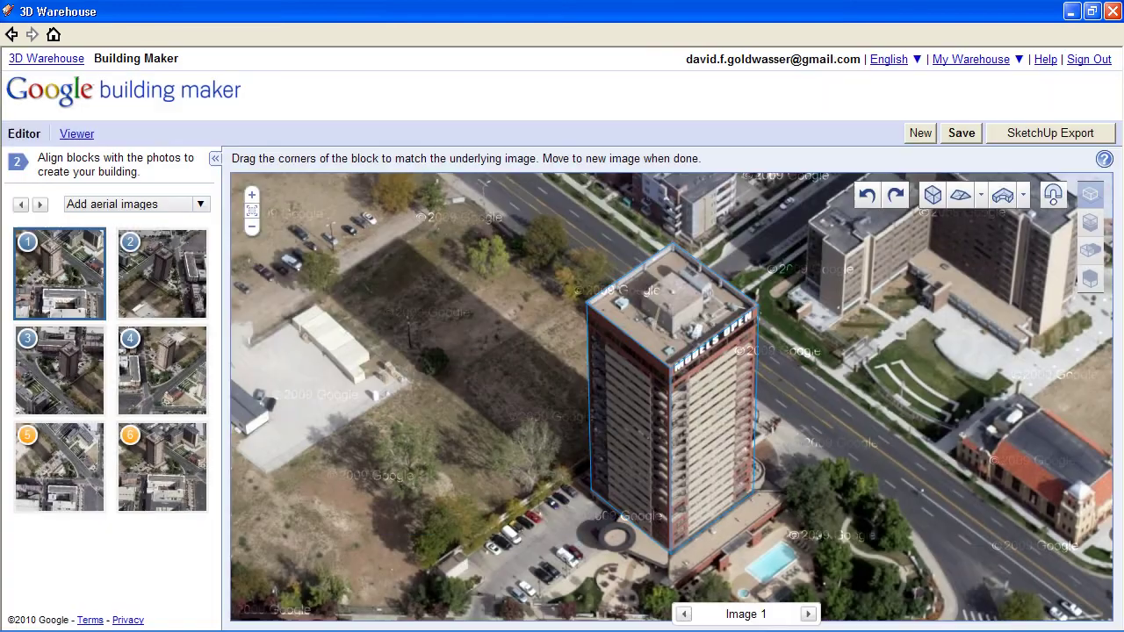
Step: Save the building to 3D Warehouse, export it to SketchUp, and discard the Untitled document
{"action": "left_click", "coordinate": [1030, 131]}
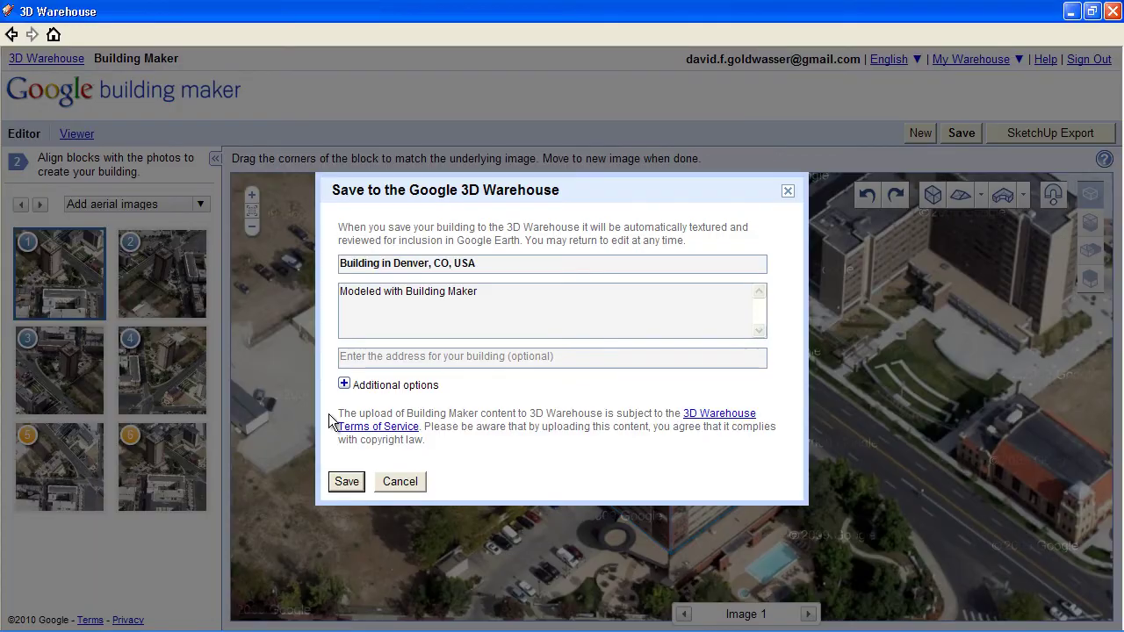
{"action": "left_click", "coordinate": [344, 487]}
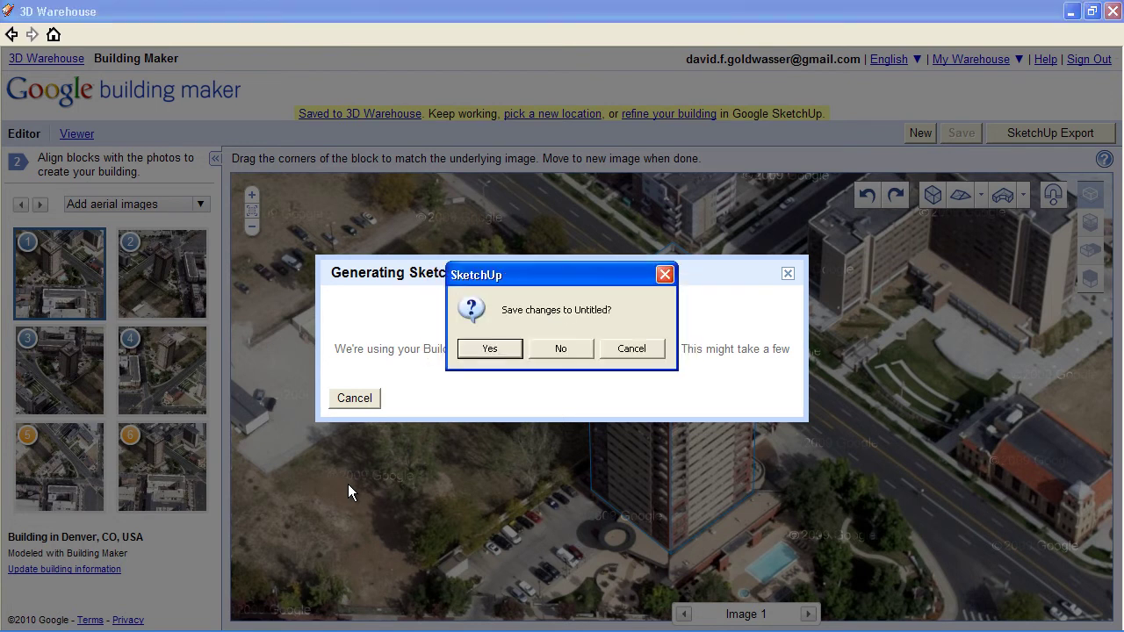
{"action": "left_click", "coordinate": [559, 349]}
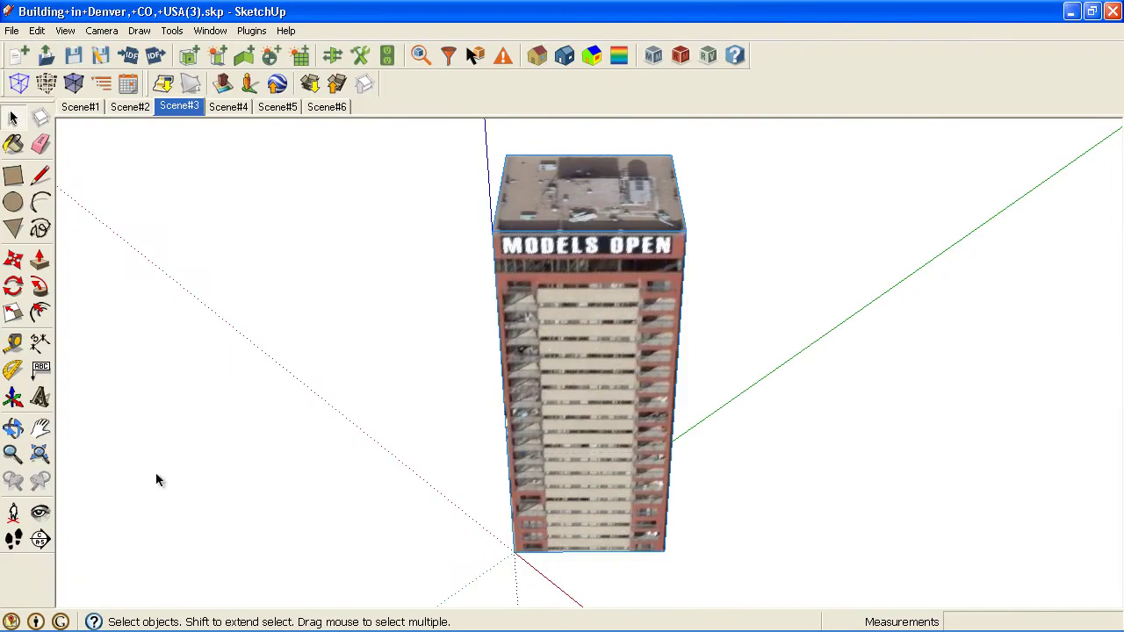
Step: Orbit, zoom and pan around the exported tower to inspect its textured roof
{"action": "left_click", "coordinate": [13, 427]}
{"action": "left_click_drag", "start_coordinate": [527, 476], "coordinate": [596, 279]}
{"action": "scroll", "coordinate": [596, 279], "scroll_direction": "up", "scroll_amount": 2}
{"action": "left_click_drag", "start_coordinate": [640, 219], "coordinate": [664, 293], "text": "shift"}
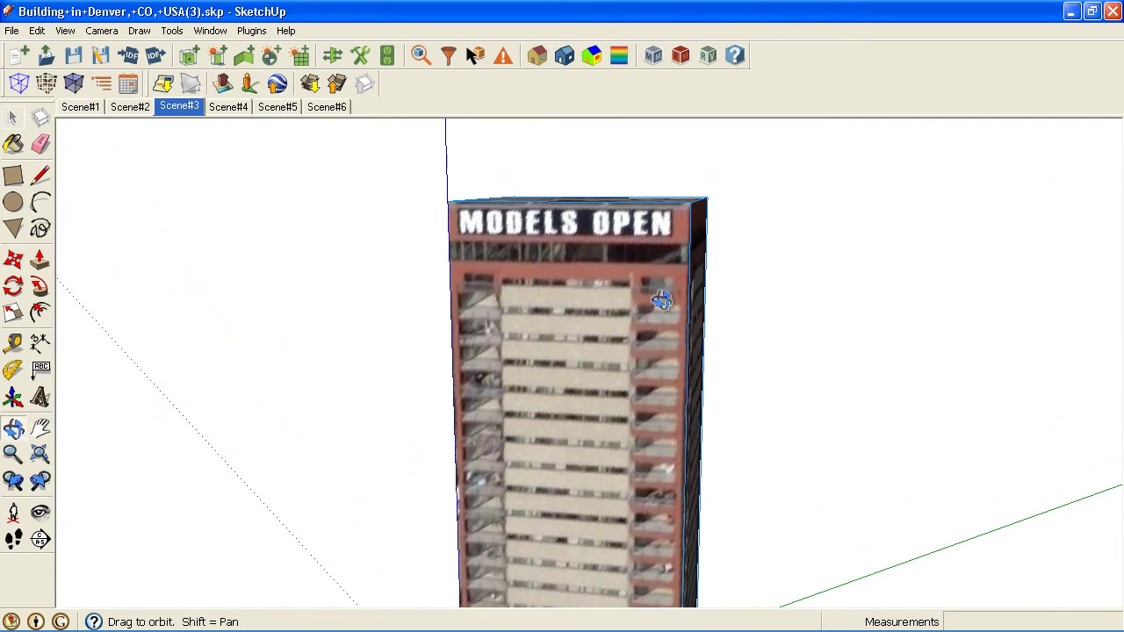
{"action": "scroll", "coordinate": [579, 359], "scroll_direction": "up", "scroll_amount": 1}
{"action": "left_click_drag", "start_coordinate": [578, 360], "coordinate": [535, 395]}
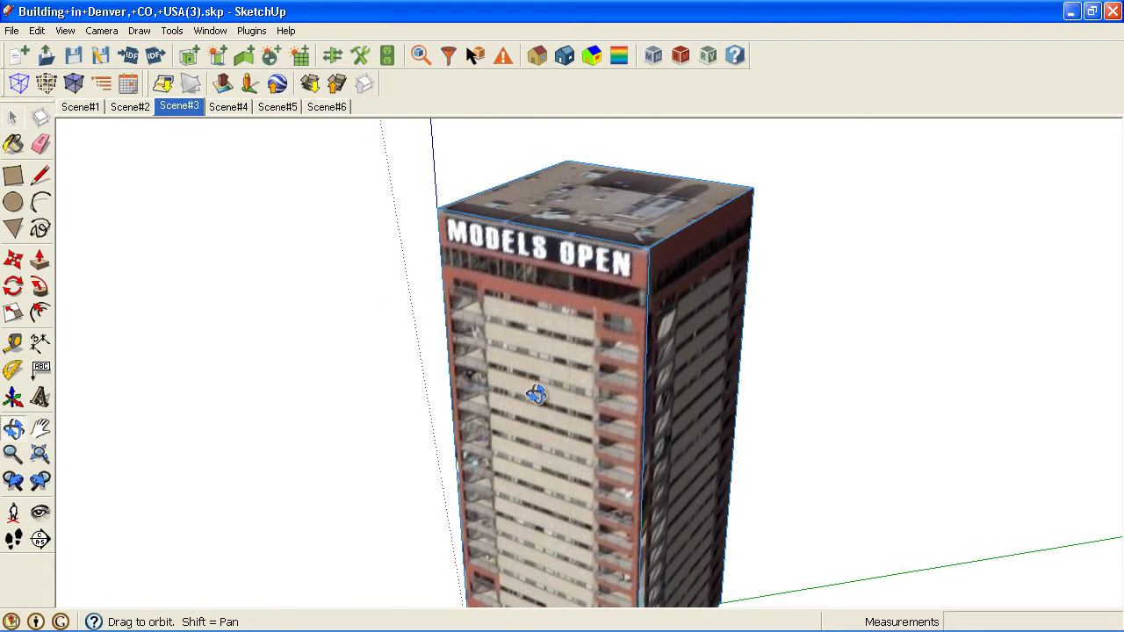
Step: Step through the Scene#2, Scene#3 and Scene#6 matched-photo views, ending on Scene#1
{"action": "left_click", "coordinate": [124, 108]}
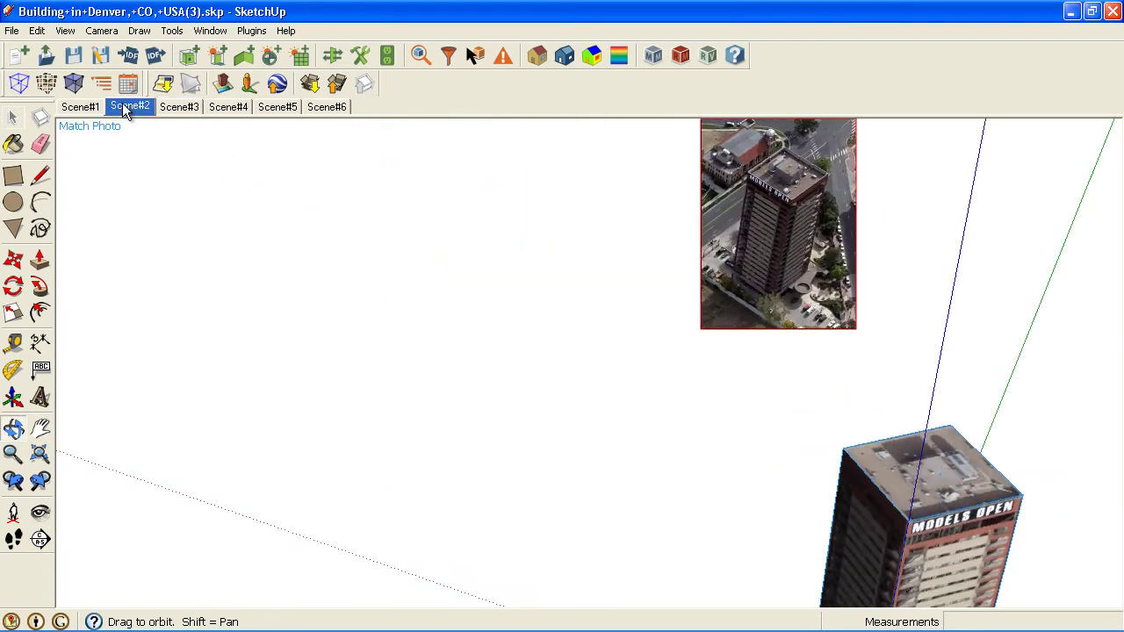
{"action": "left_click", "coordinate": [182, 107]}
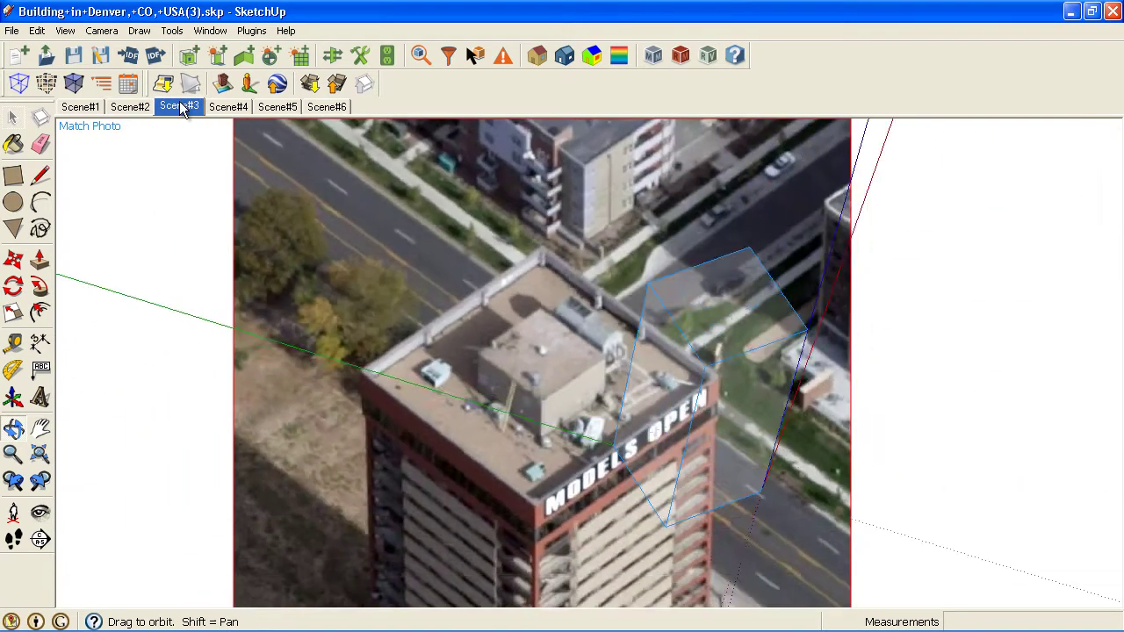
{"action": "left_click", "coordinate": [324, 107]}
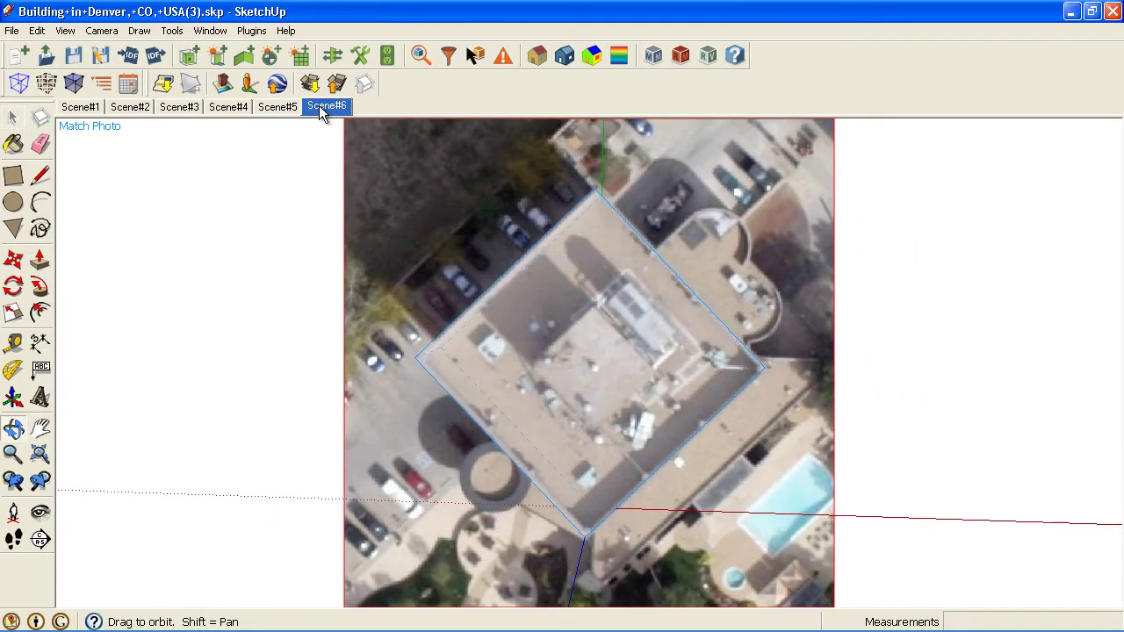
{"action": "left_click", "coordinate": [94, 109]}
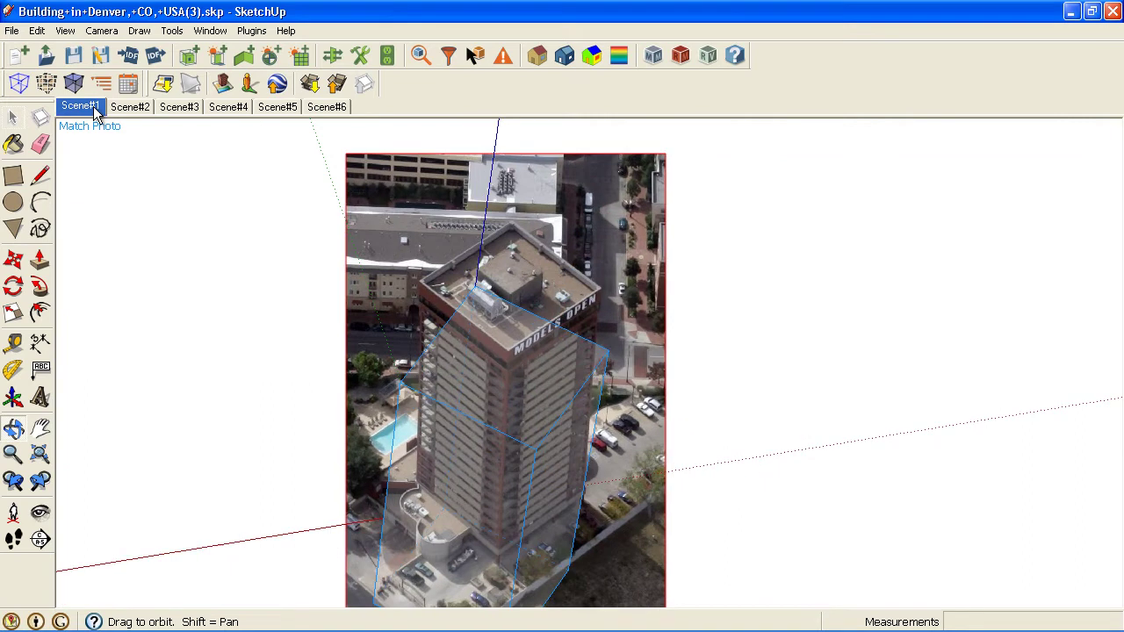
{"action": "left_click", "coordinate": [101, 31]}
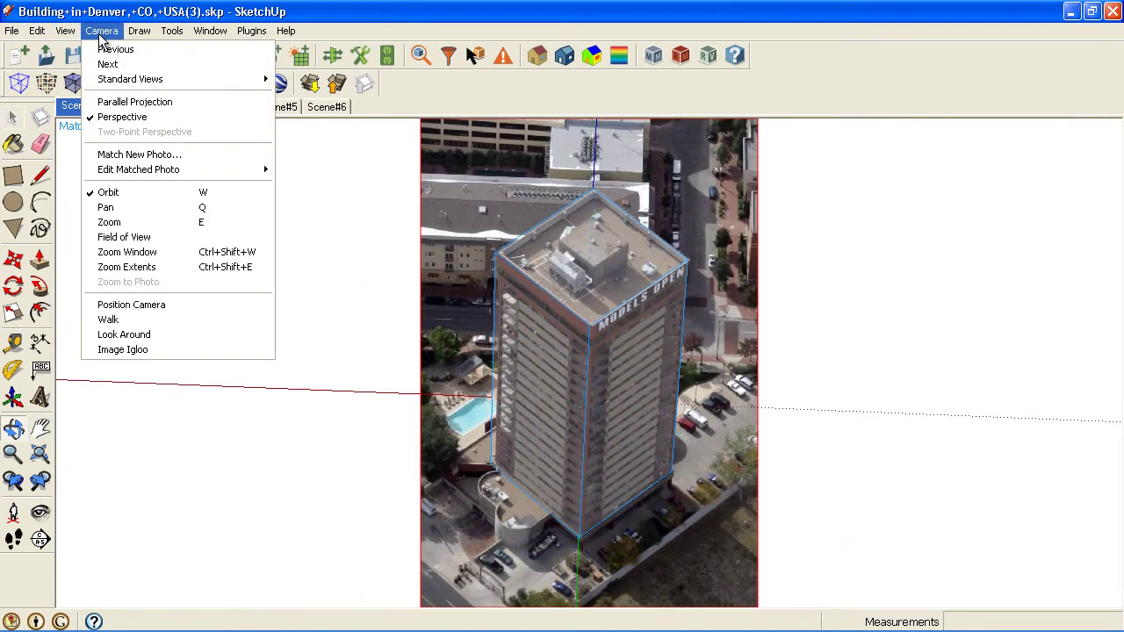
Step: Display the matched photos as an Image Igloo and orbit toward the Scene#2 photo
{"action": "left_click", "coordinate": [123, 350]}
{"action": "left_click_drag", "start_coordinate": [756, 394], "coordinate": [437, 336]}
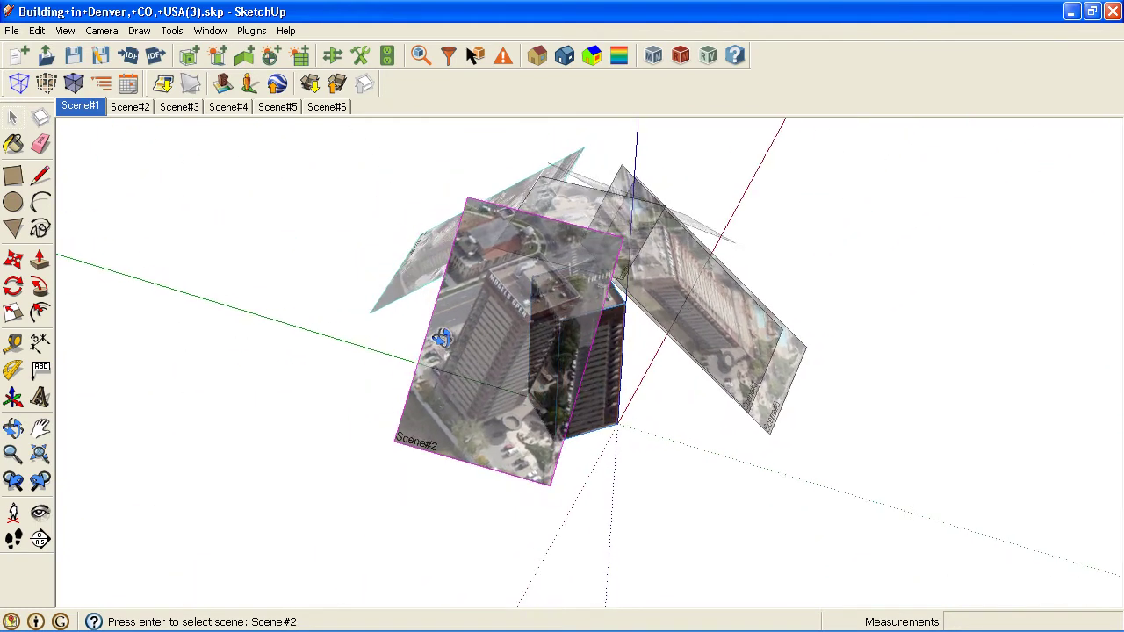